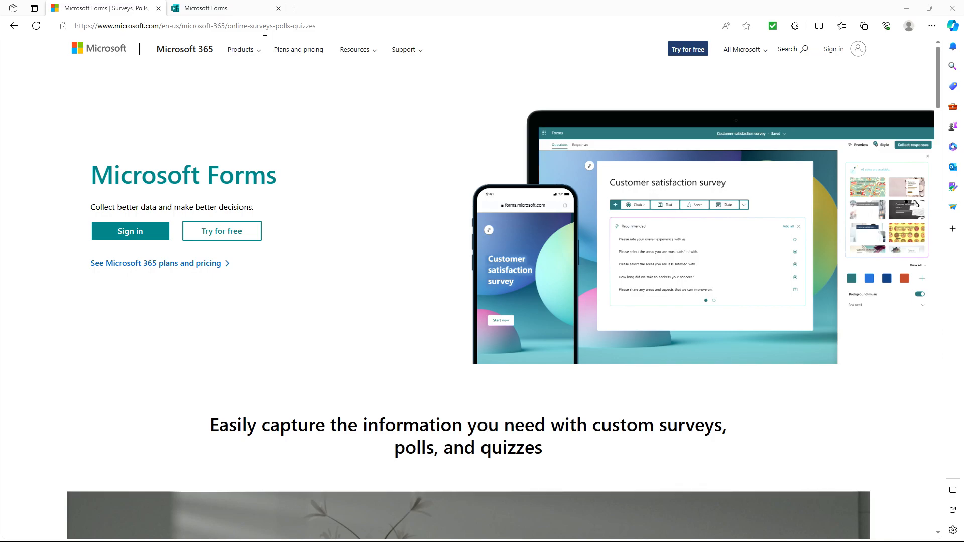
left_click(265, 32)
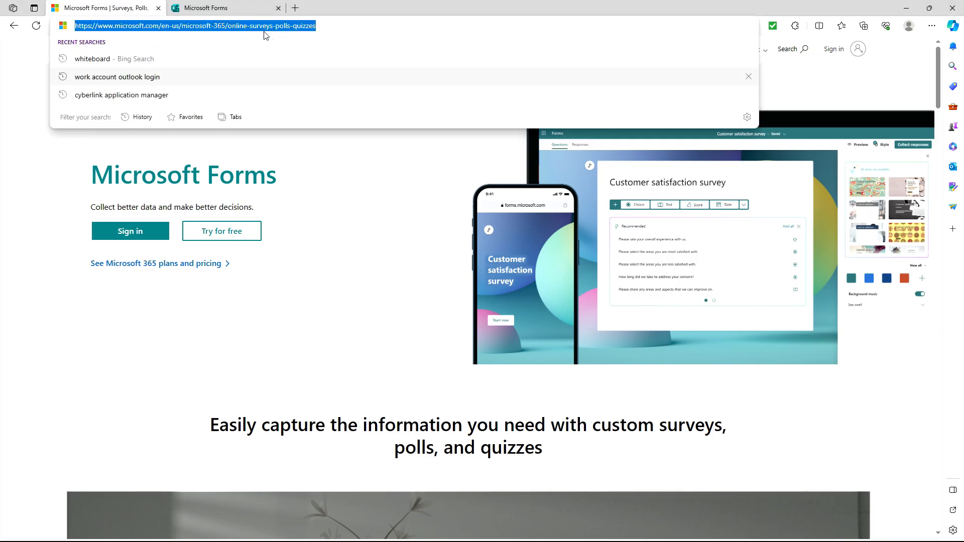
type("for")
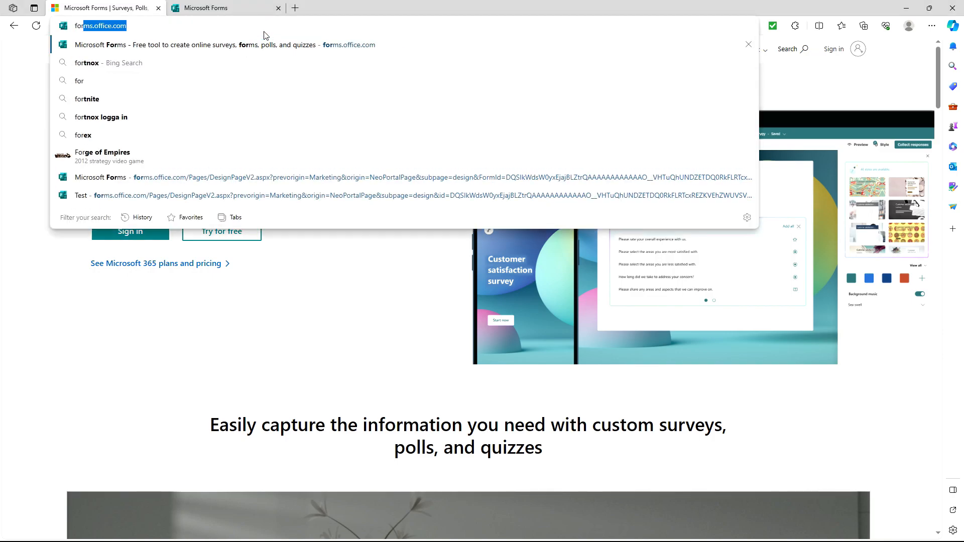
key("Escape")
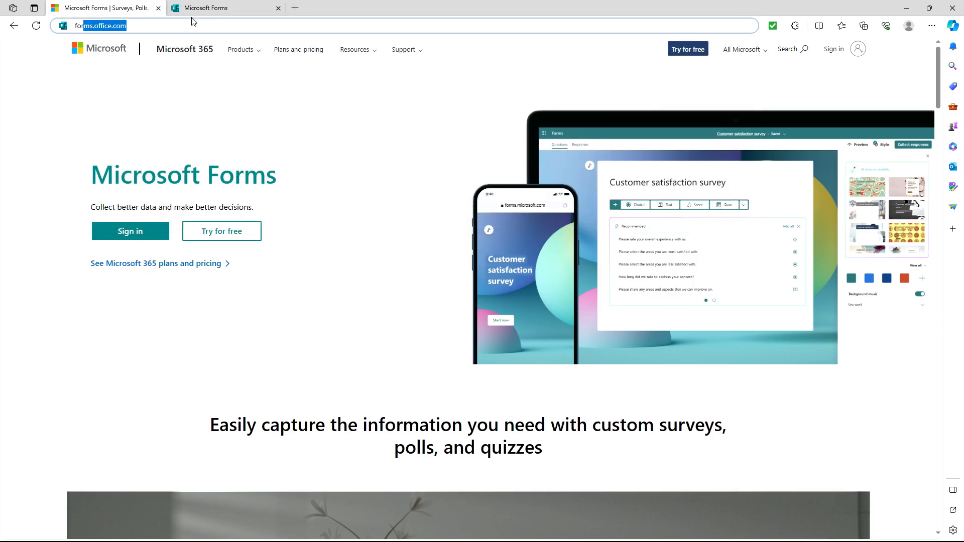
Open the Microsoft 365 desktop app to view its options for creating forms and quizzes.
key("super")
type("mic")
key("Return")
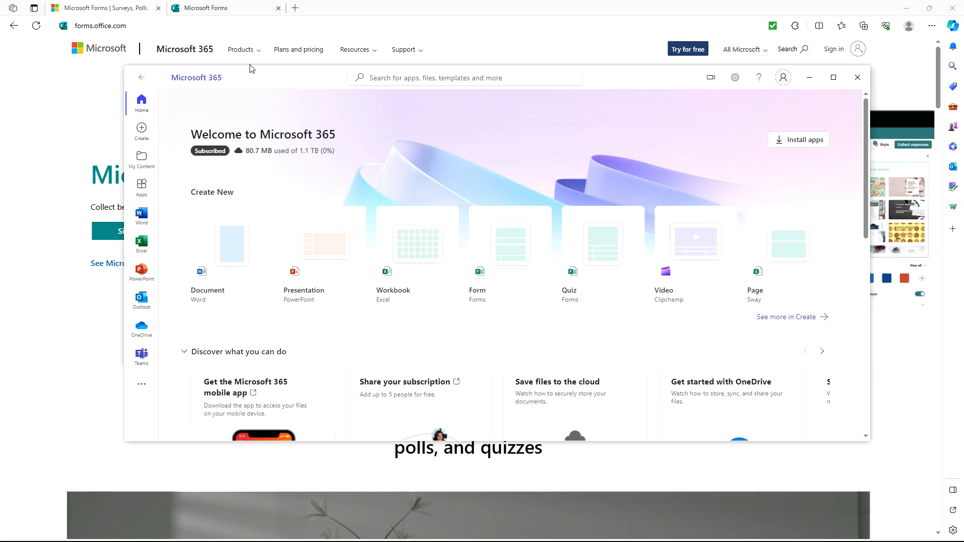
Create a new form in the Microsoft Forms browser page, titled "My first survey" with the description "My description".
left_click(184, 10)
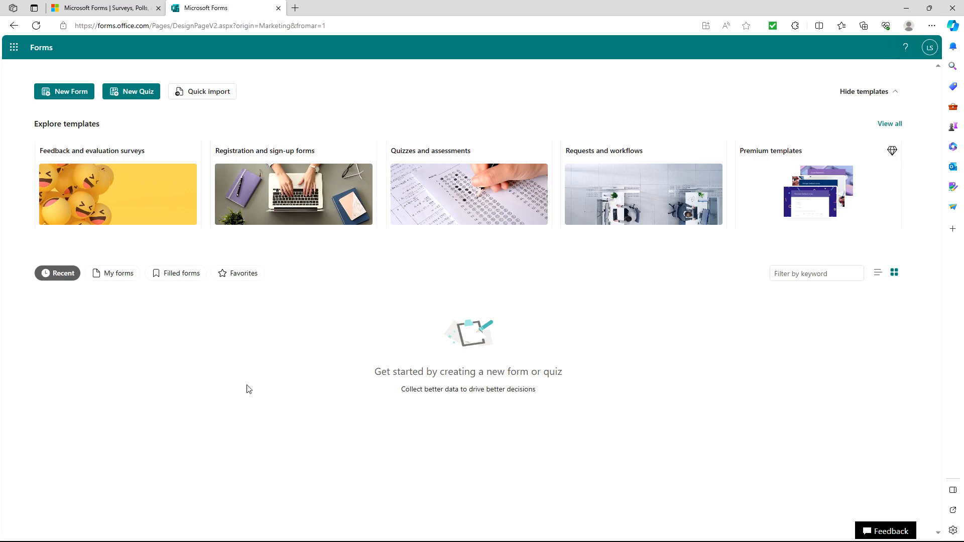
left_click(77, 94)
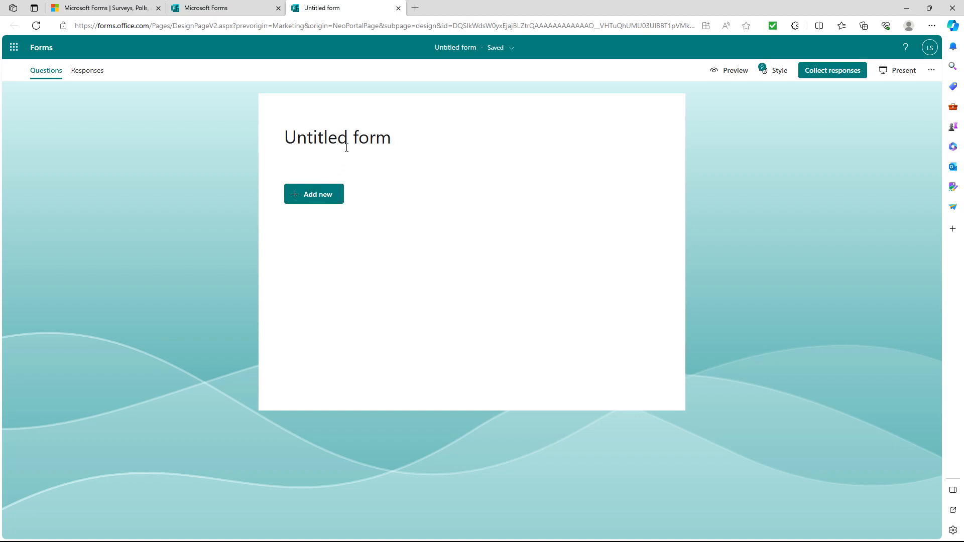
left_click(390, 138)
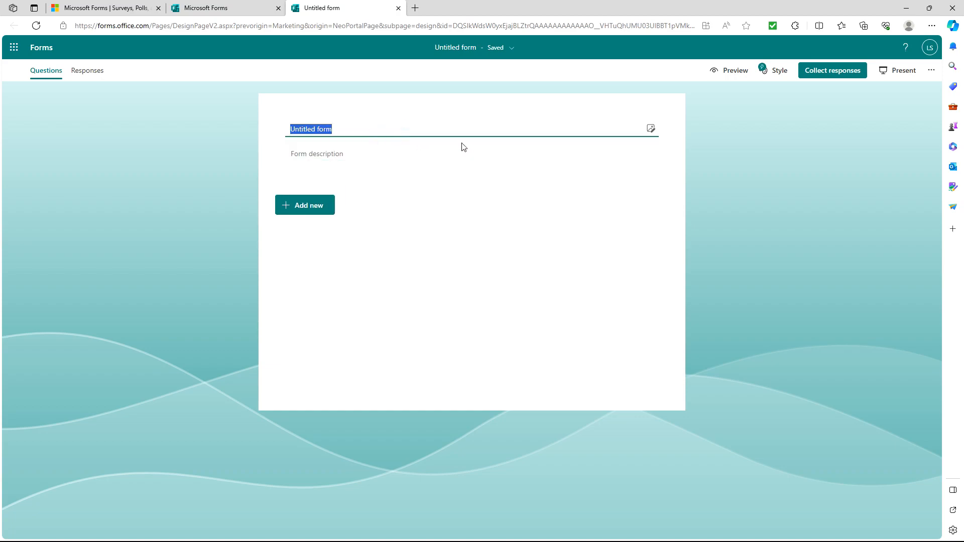
type("My first survey")
key("Tab")
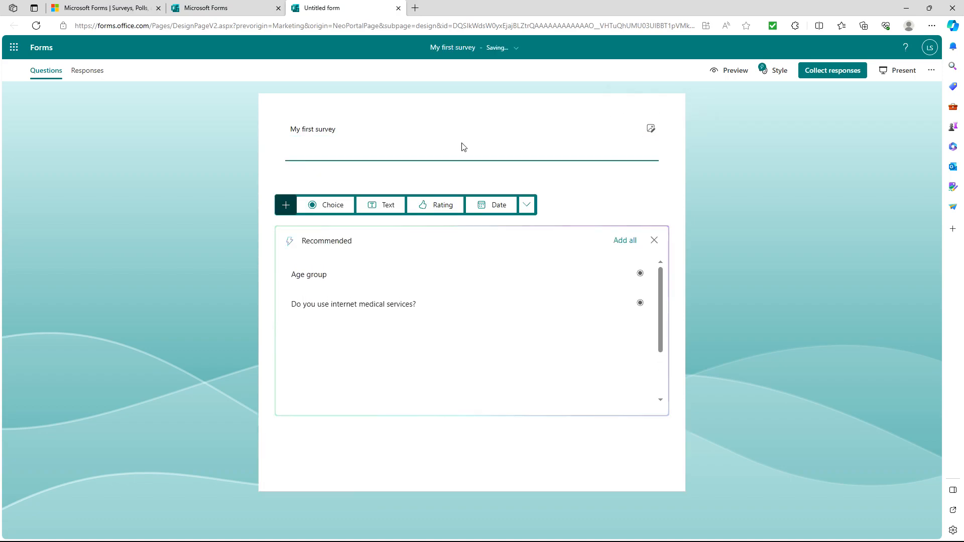
type("My ")
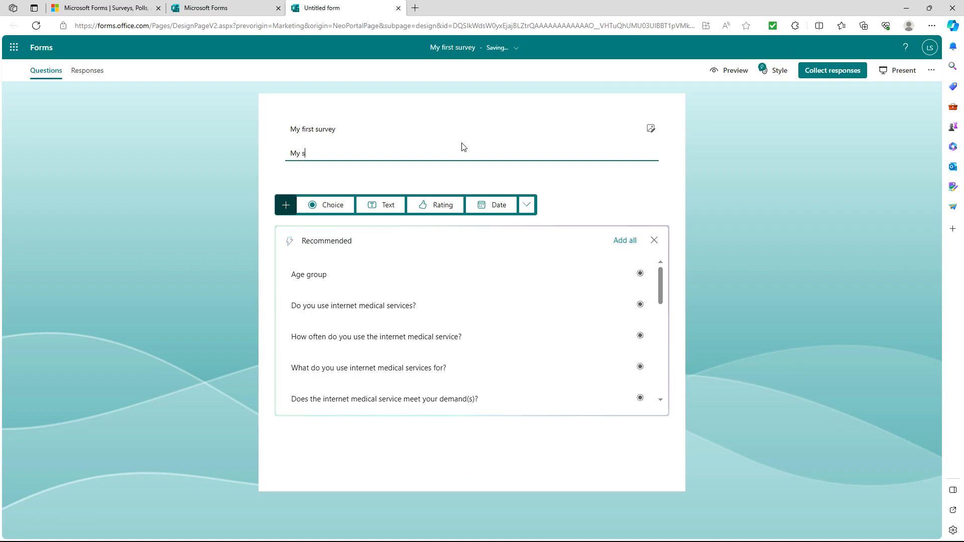
type("description")
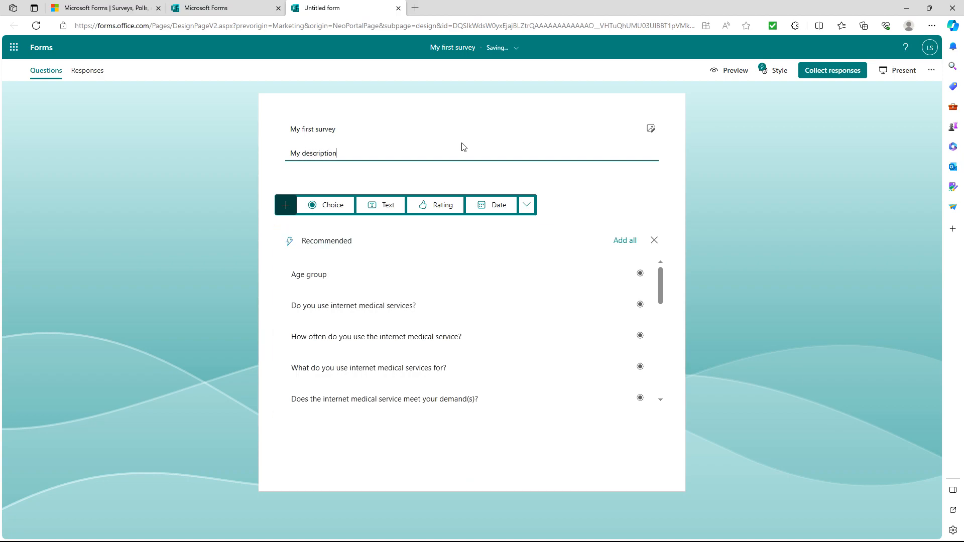
Look at the image sources for the form title and at the additional question types.
left_click(651, 128)
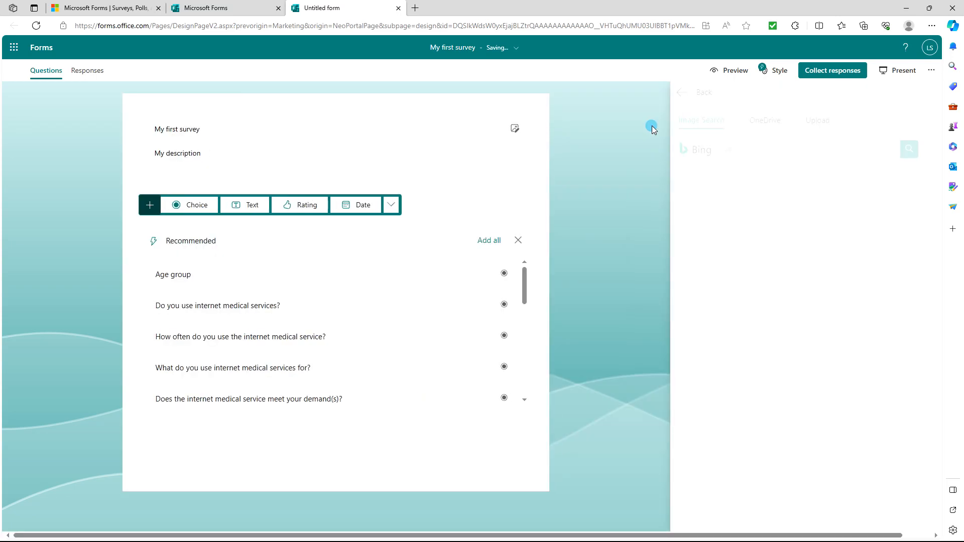
left_click(654, 92)
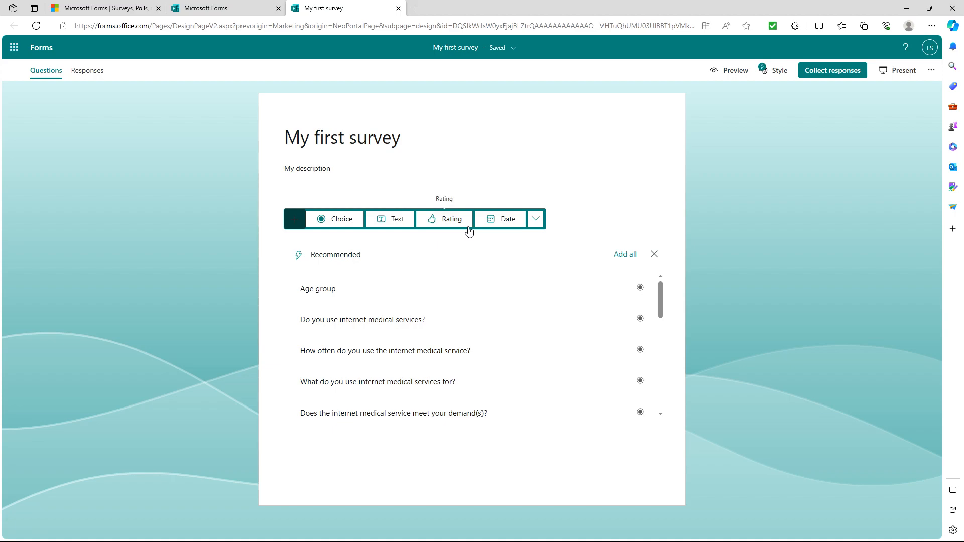
left_click(532, 226)
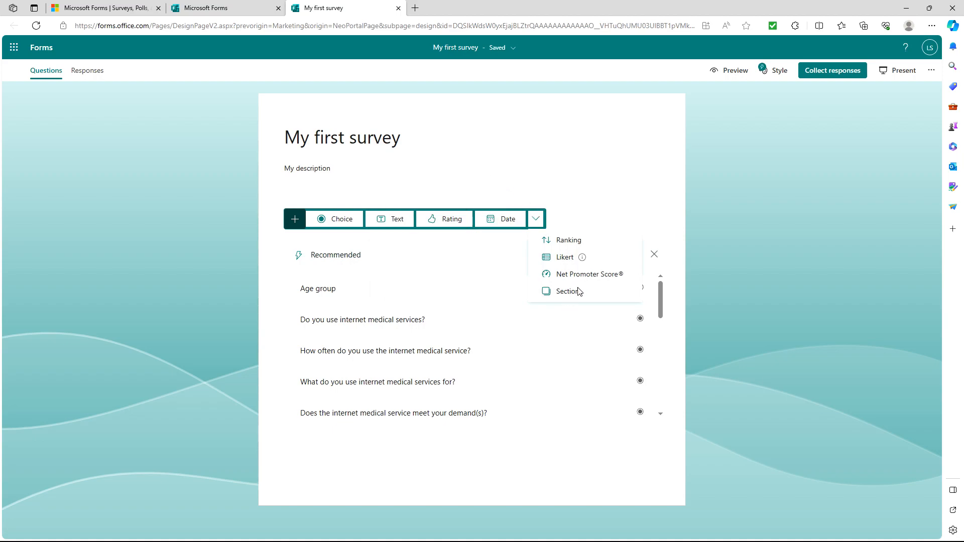
left_click(406, 186)
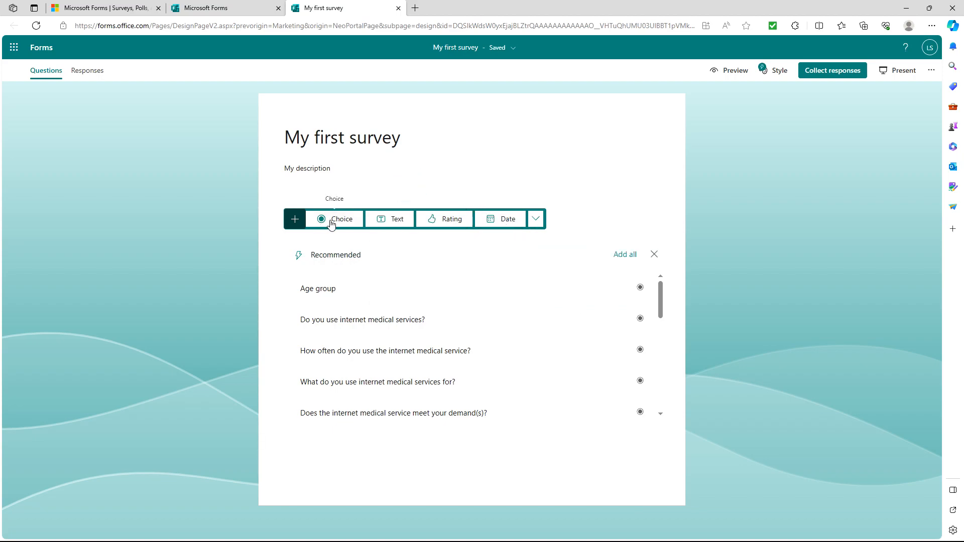
Add a choice question reading "Which option do you choose?" and dismiss the recommended questions.
left_click(331, 221)
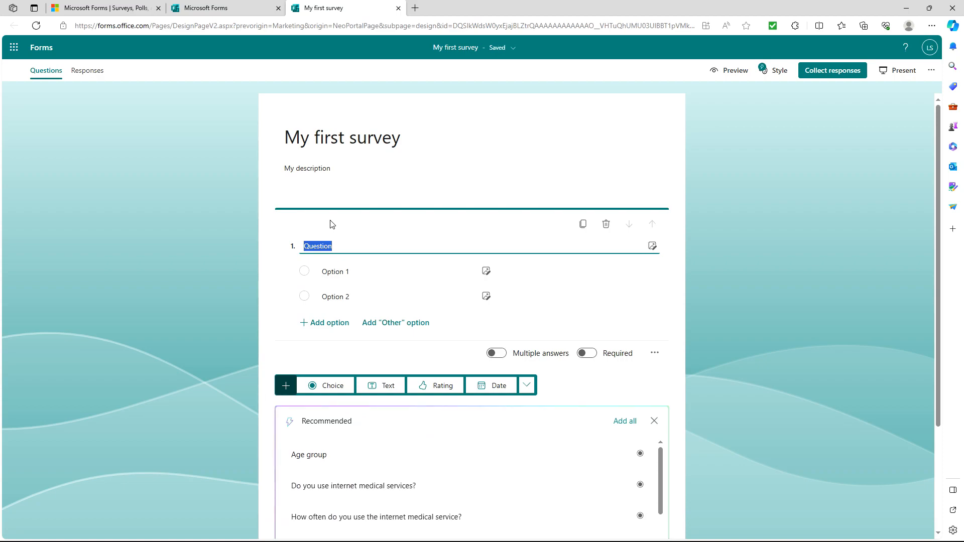
left_click(652, 420)
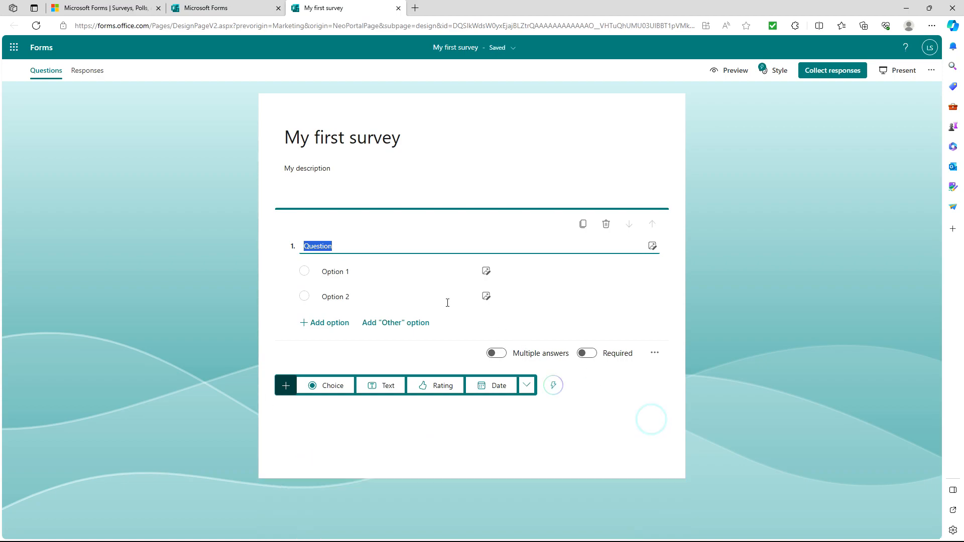
left_click(359, 251)
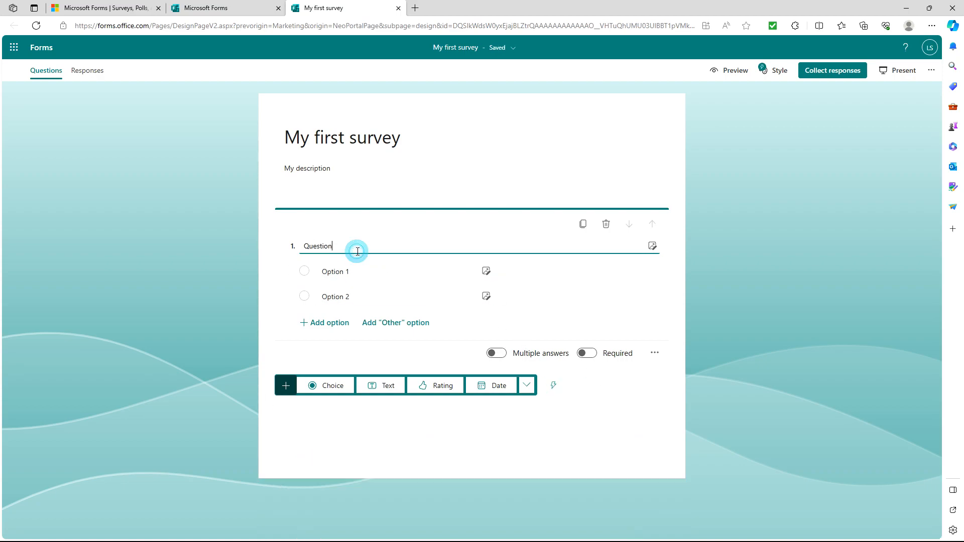
left_click(351, 226)
left_click(352, 239)
type("Wah")
type("hich option do")
type(" you c")
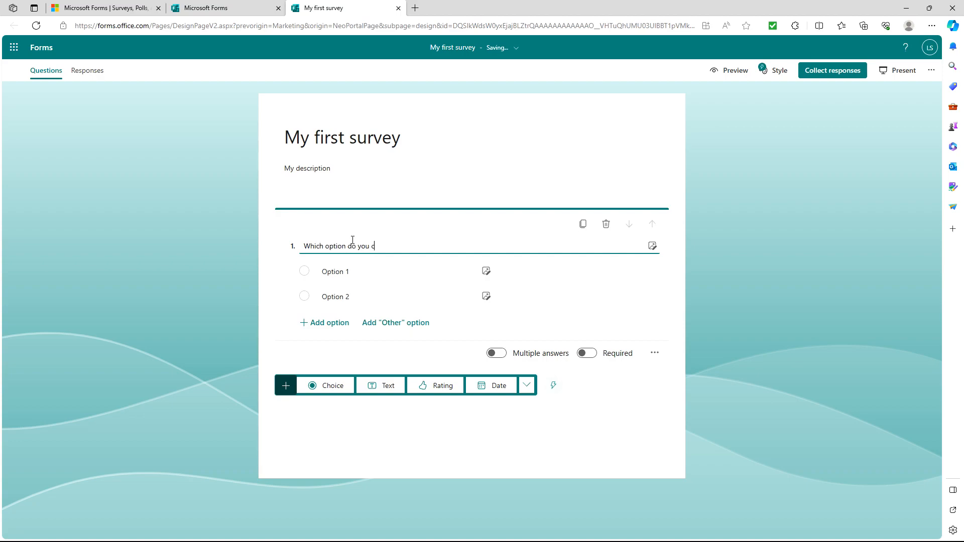
type("hoose?")
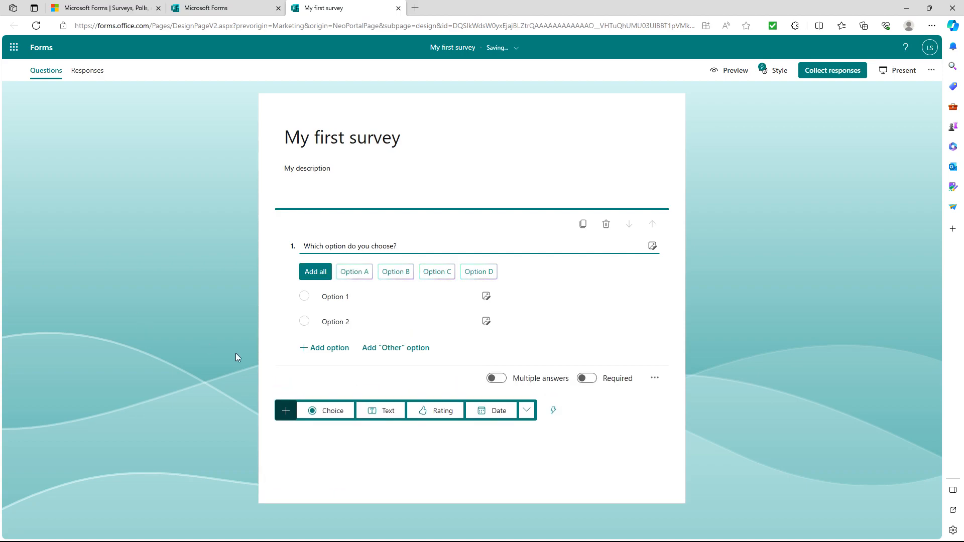
Add a third option and an "Other" option to the choice question, and preview the form by selecting Option 2.
left_click(332, 347)
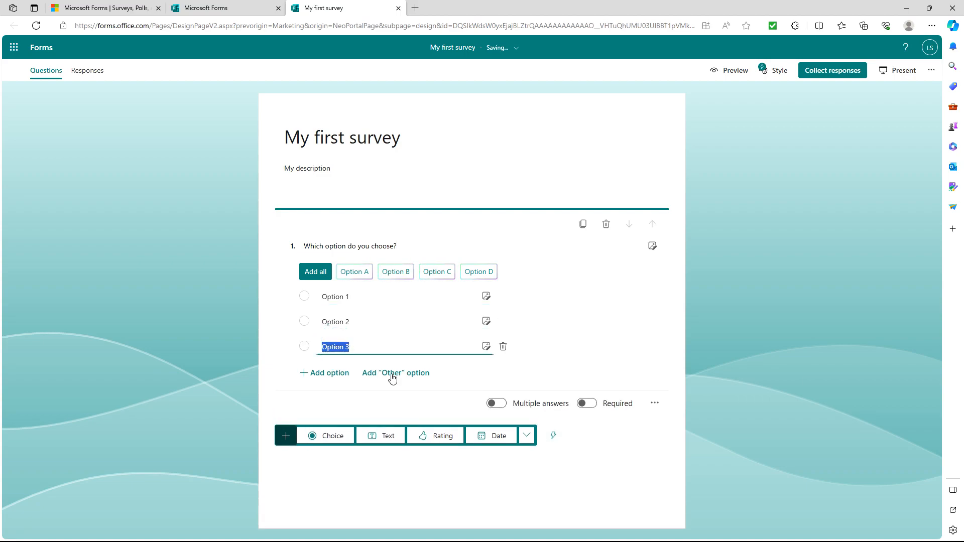
left_click(393, 375)
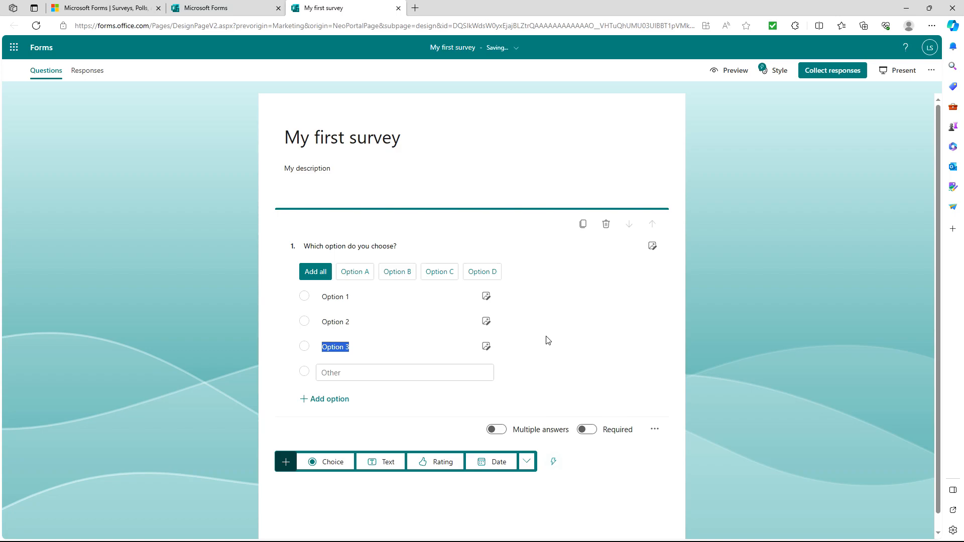
left_click(736, 70)
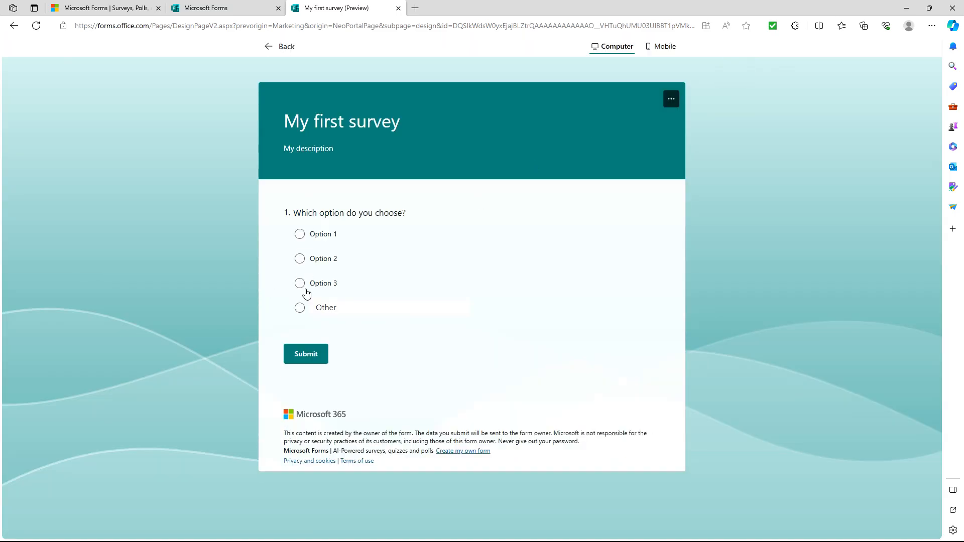
left_click(300, 259)
left_click(270, 49)
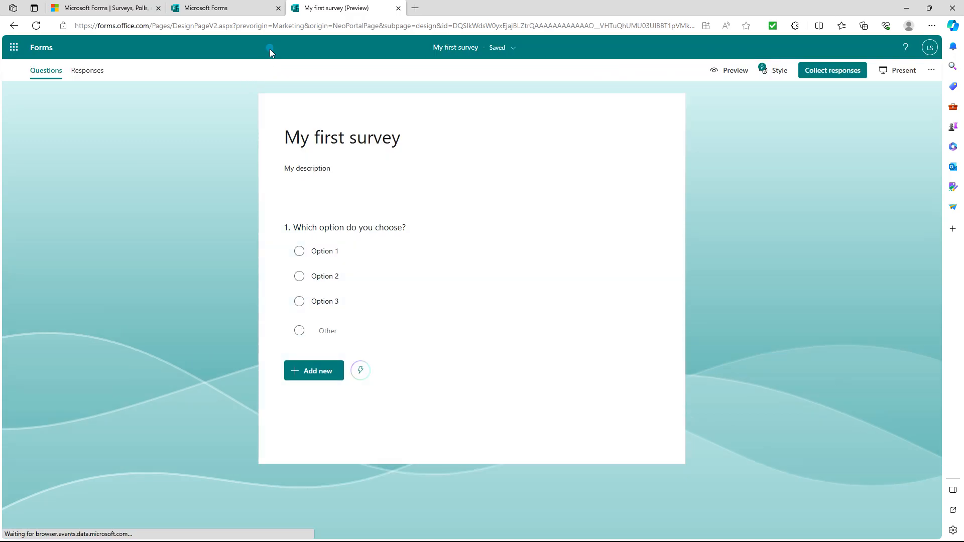
Allow multiple answers on the choice question and preview the form with Option 1 and Option 2 both selected.
left_click(540, 272)
left_click(497, 431)
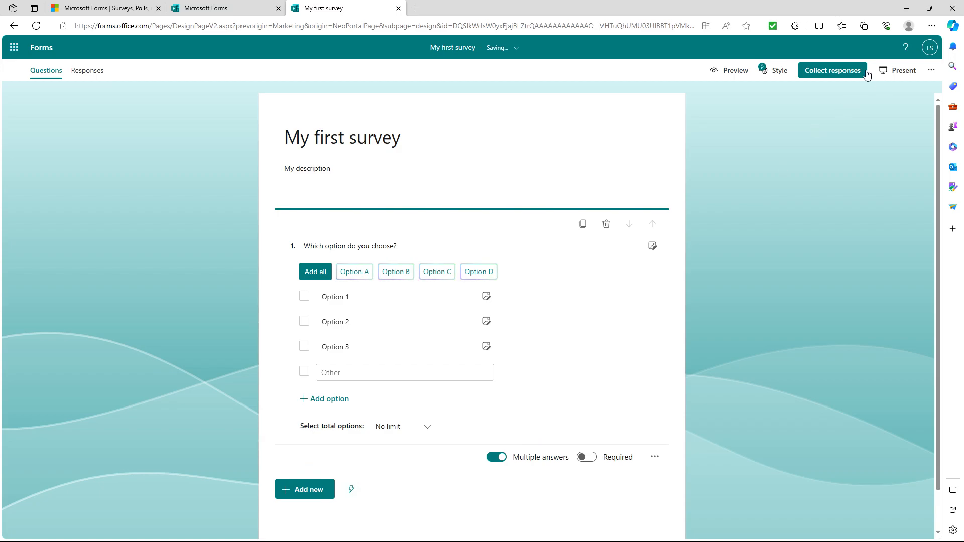
left_click(730, 71)
left_click(284, 236)
left_click(300, 258)
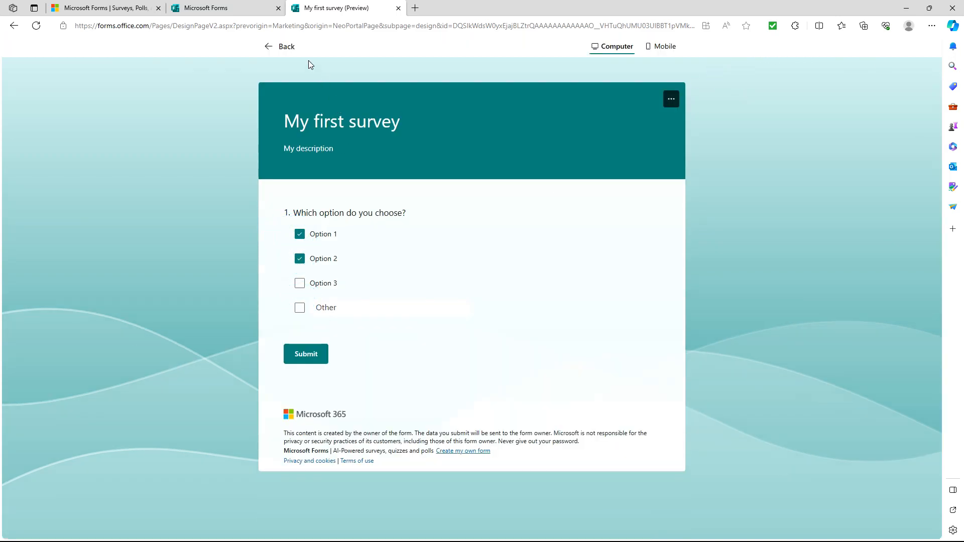
left_click(278, 43)
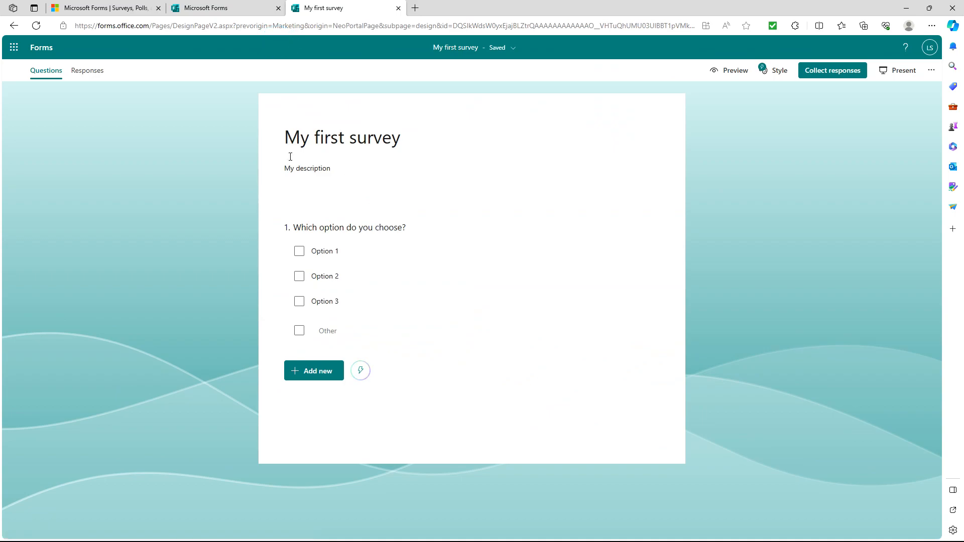
Try out the Required setting on the choice question and switch it back off.
left_click(510, 283)
left_click(583, 457)
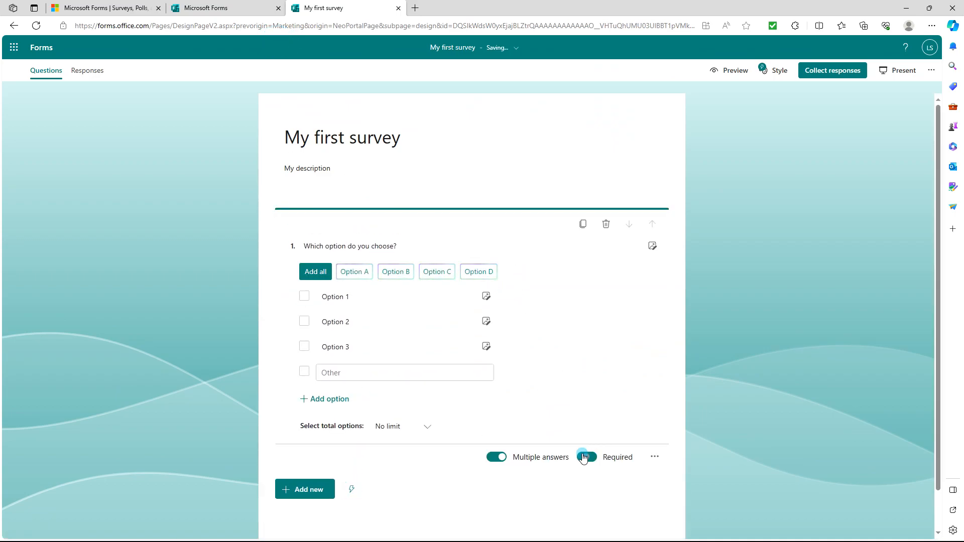
left_click(585, 458)
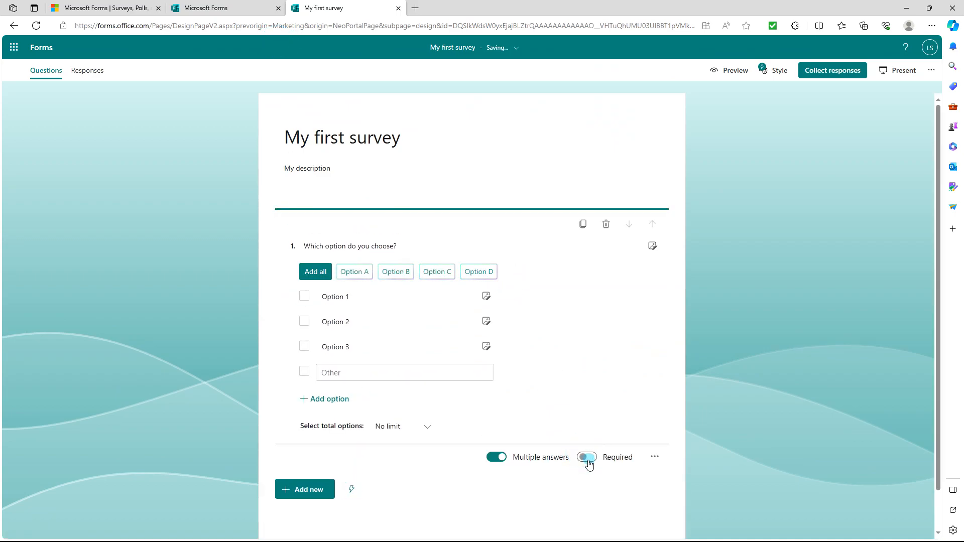
Disallow multiple answers on the choice question again and look at its additional settings.
left_click(506, 462)
left_click(654, 429)
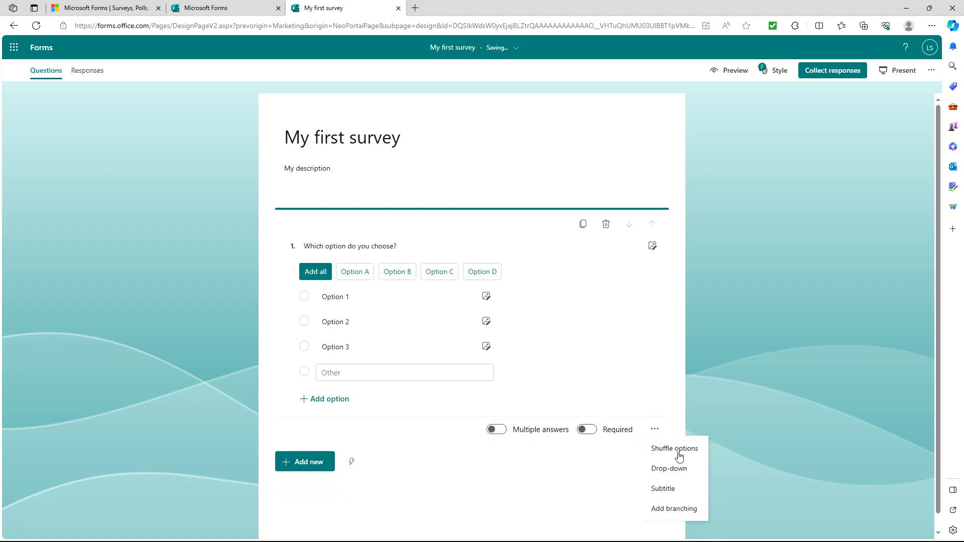
left_click(591, 364)
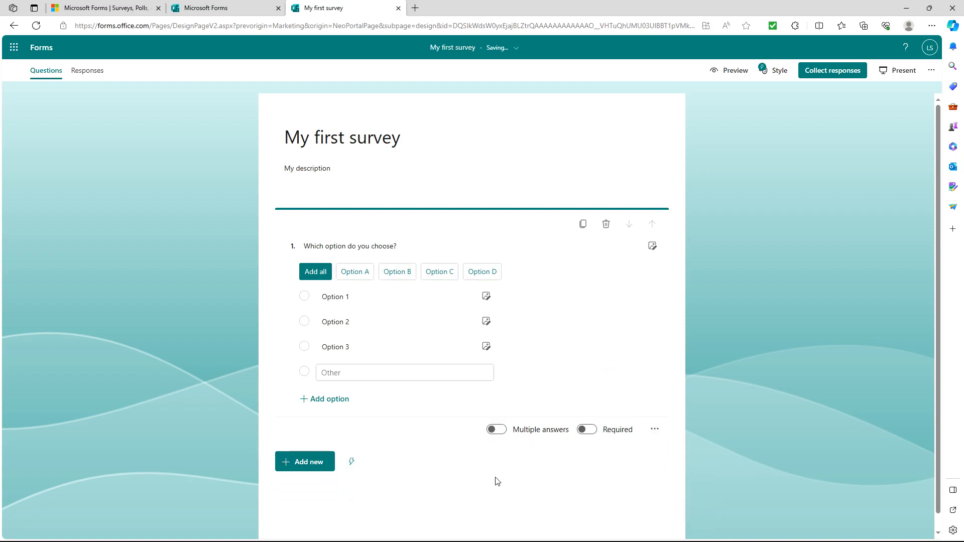
Add a text question below the choice question reading "Please type your text answer".
left_click(314, 468)
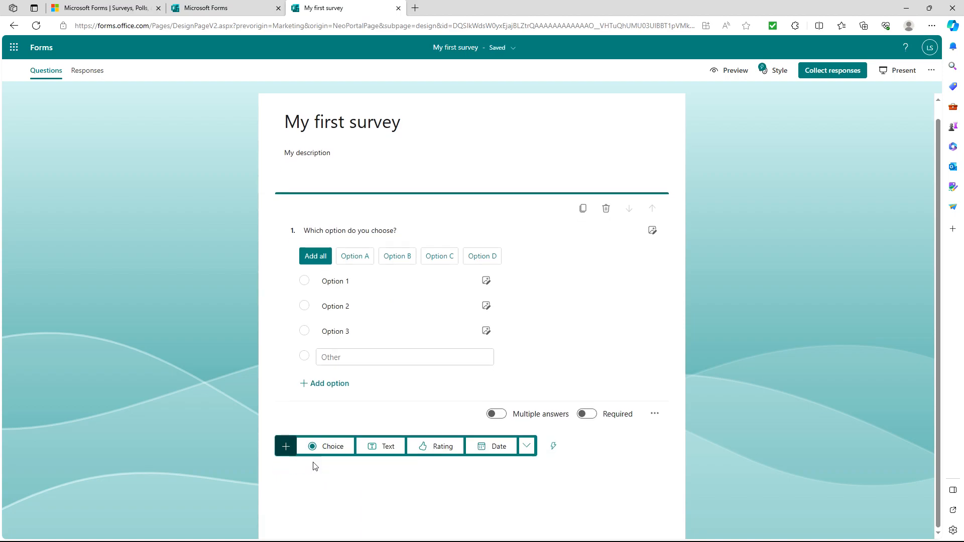
left_click(371, 449)
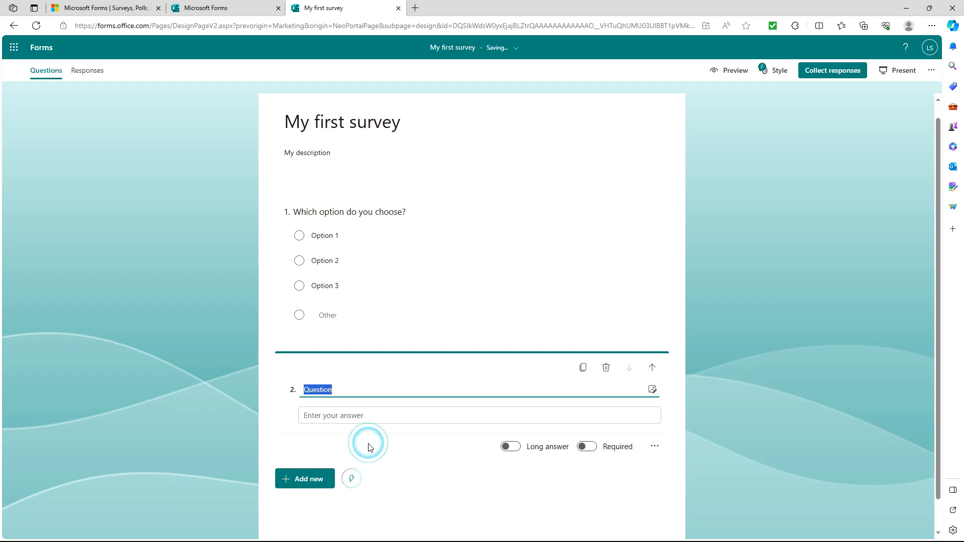
type("Please type your te")
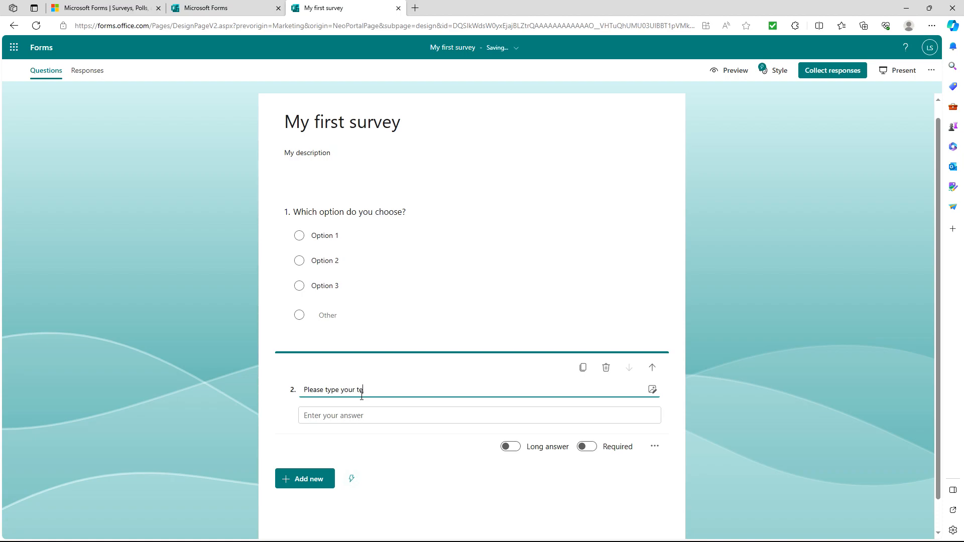
type("xt answer")
Try out the Required setting on the text question, leave it off, and enable long answers.
left_click(582, 448)
left_click(583, 448)
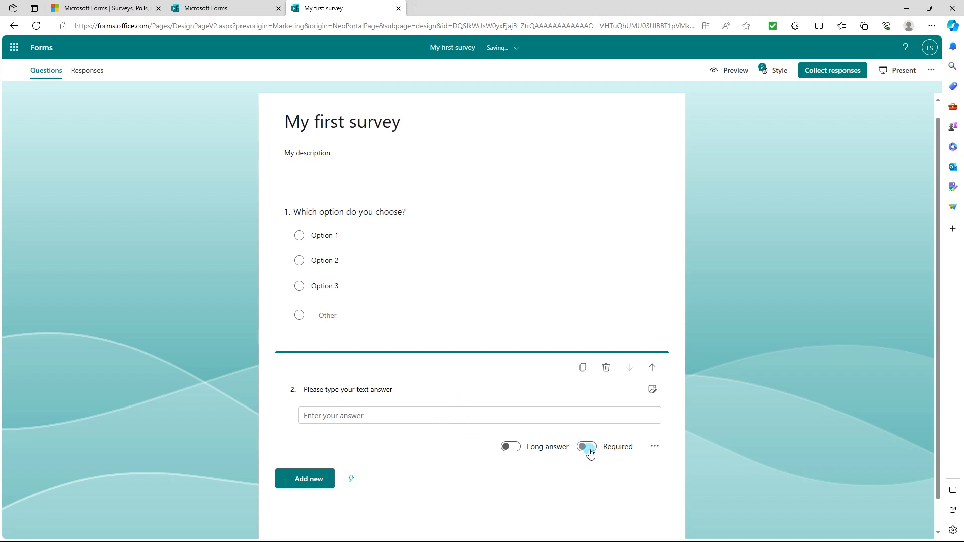
left_click(508, 448)
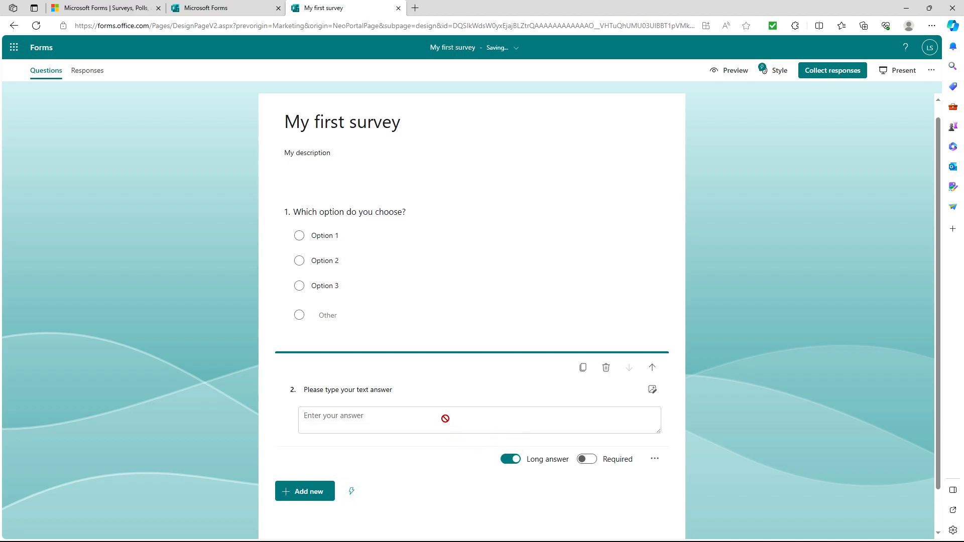
Turn off long answers for the text question and test it in the preview with "I can type quite a lot of text".
left_click(516, 459)
left_click(735, 71)
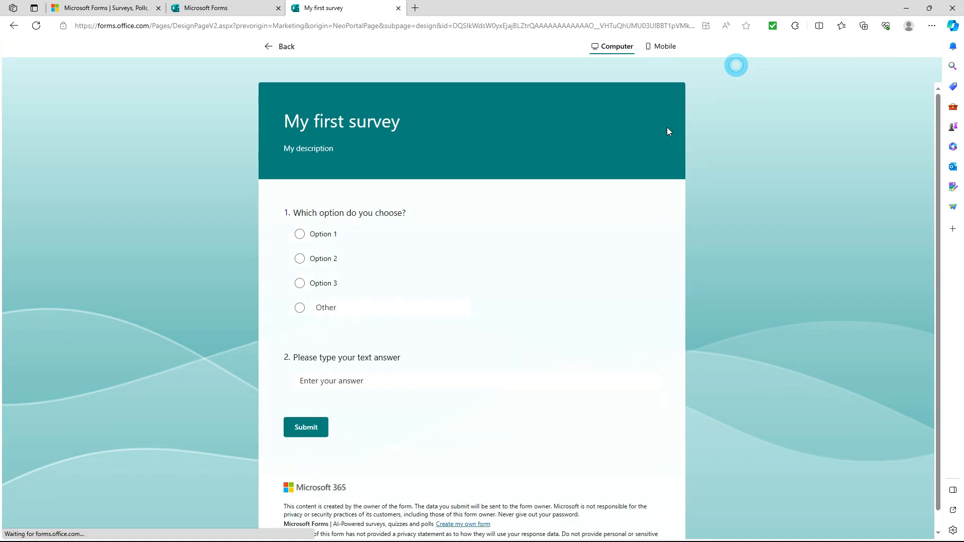
left_click(374, 381)
type("I can type quite")
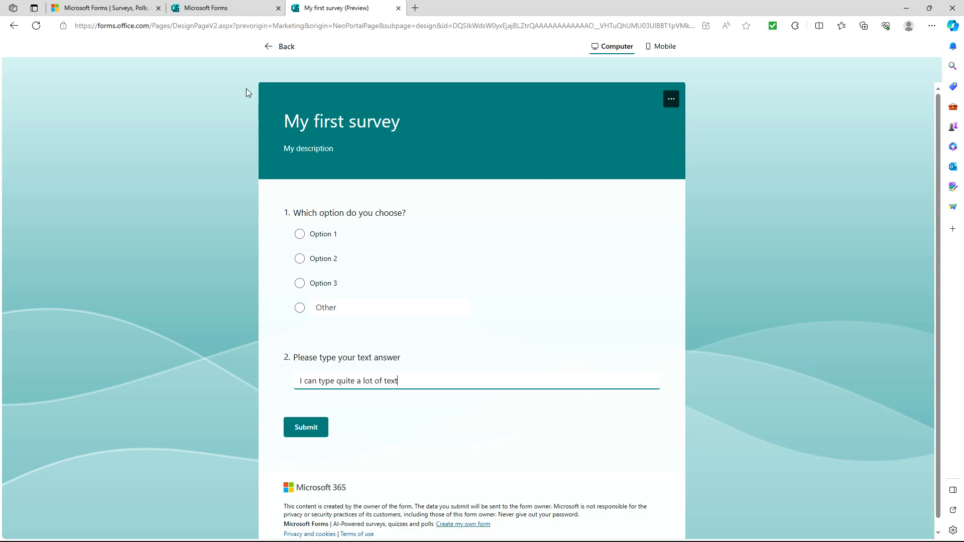
left_click(272, 50)
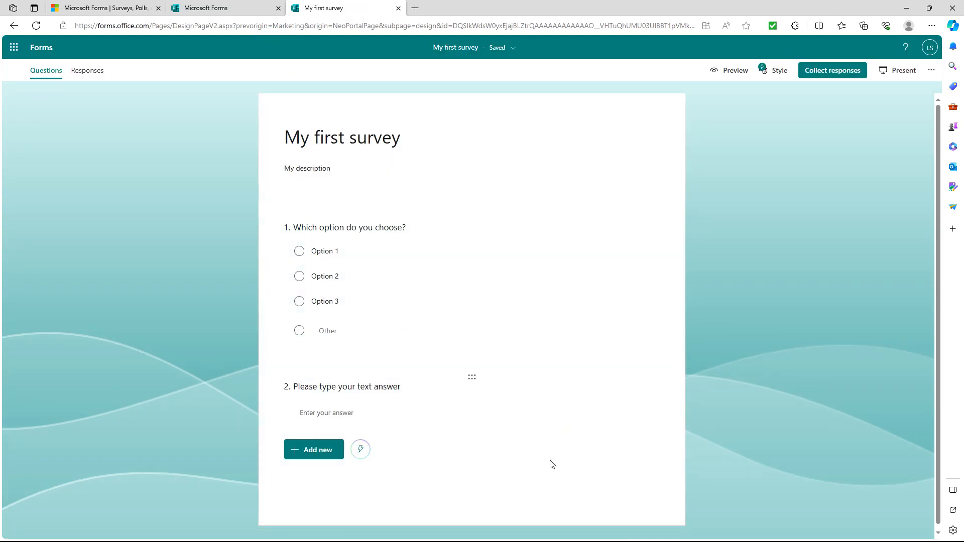
Enable long answers on the text question again and test it in the preview with the answer "I can type".
left_click(555, 378)
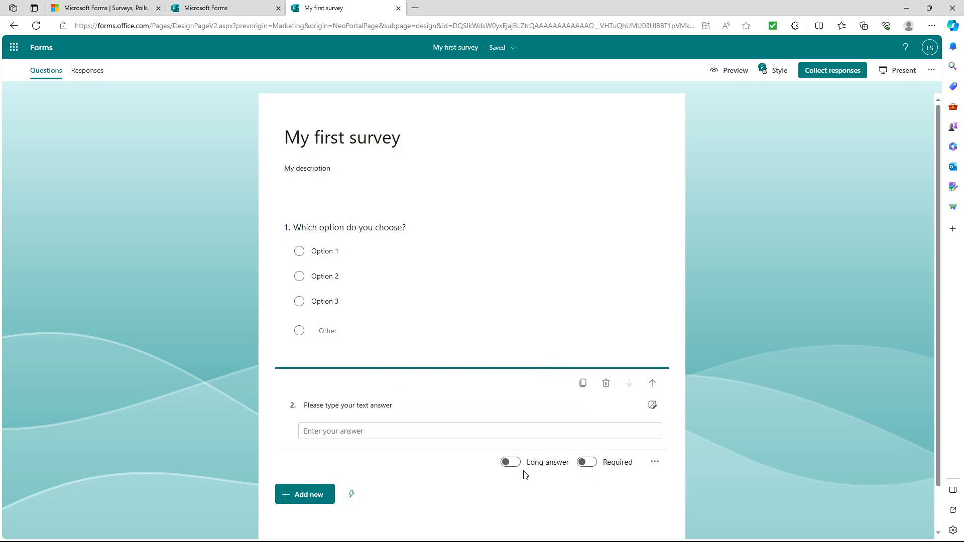
left_click(511, 462)
left_click(738, 74)
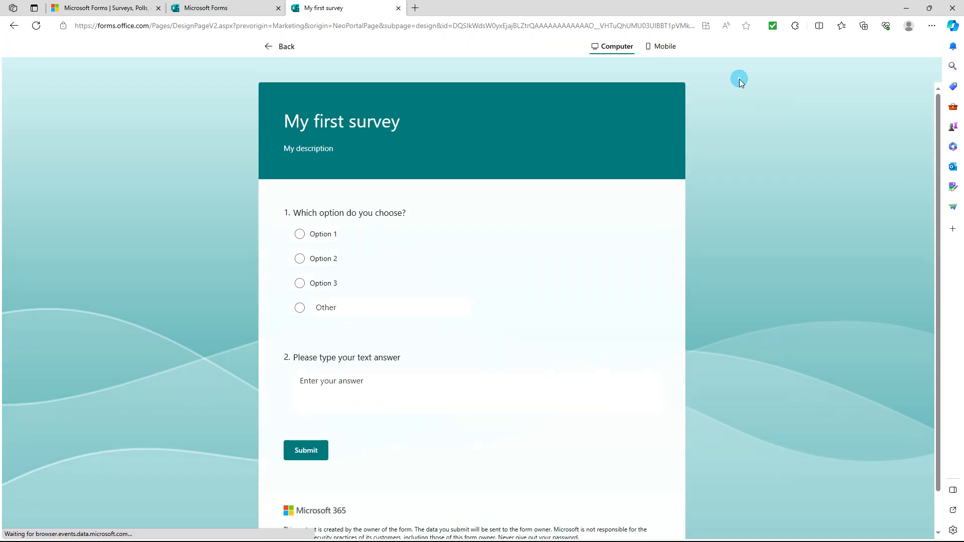
left_click(385, 389)
type("i can")
key("BackSpace")
key("BackSpace")
key("BackSpace")
key("BackSpace")
key("BackSpace")
key("BackSpace")
type("I can type")
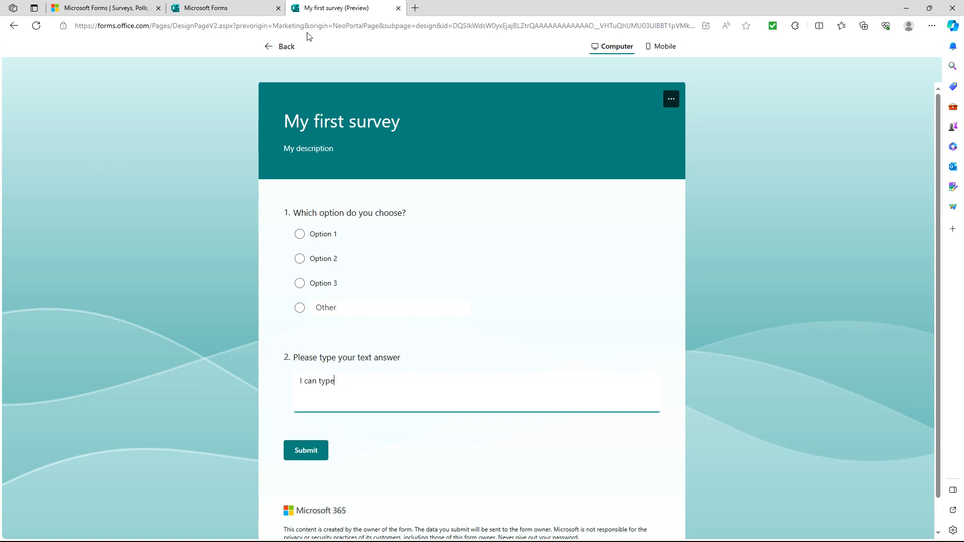
left_click(281, 46)
Add a rating question below the text question reading "Please rank us".
left_click(338, 446)
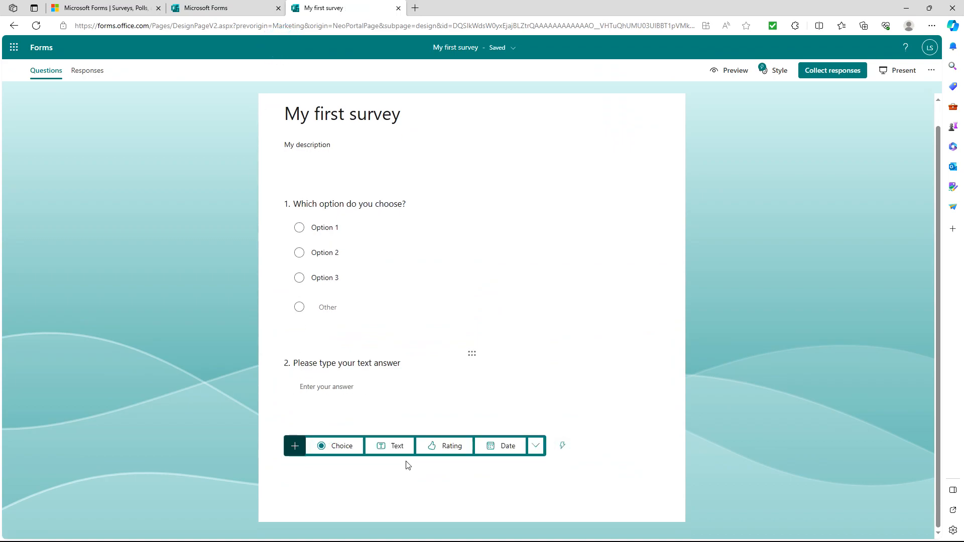
left_click(437, 446)
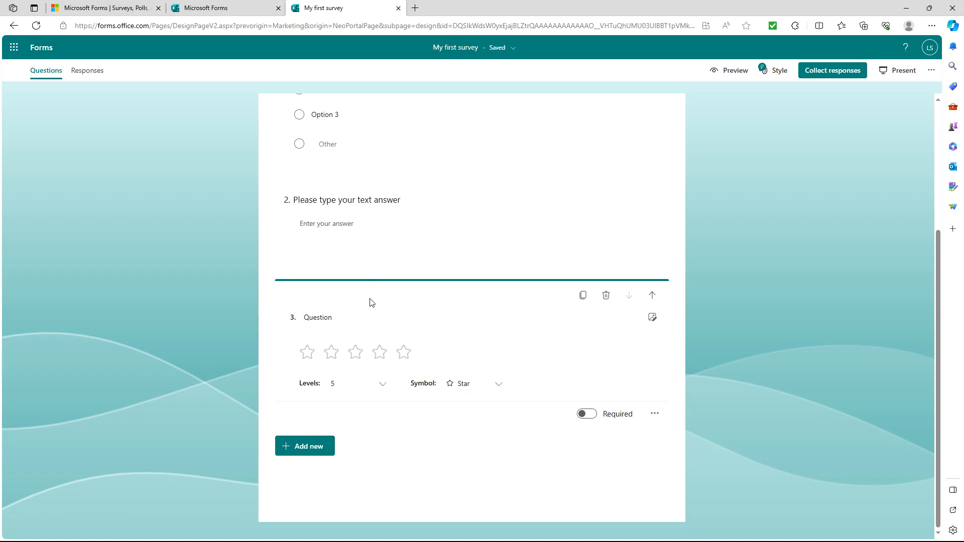
left_click(364, 315)
type("Please rank us")
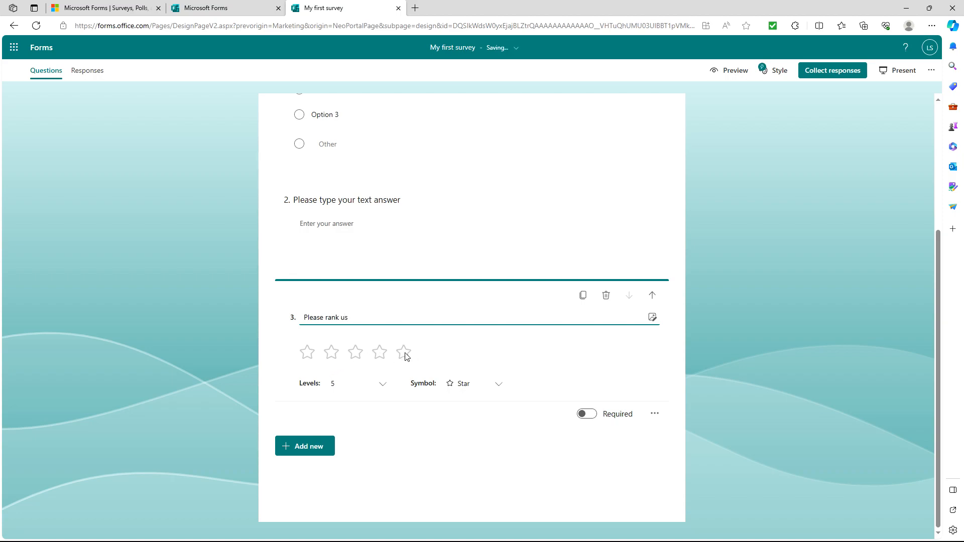
Look through the available levels and symbols for the rating question without changing them.
left_click(382, 384)
scroll(372, 413, "down", 2)
scroll(372, 413, "up", 2)
left_click(495, 348)
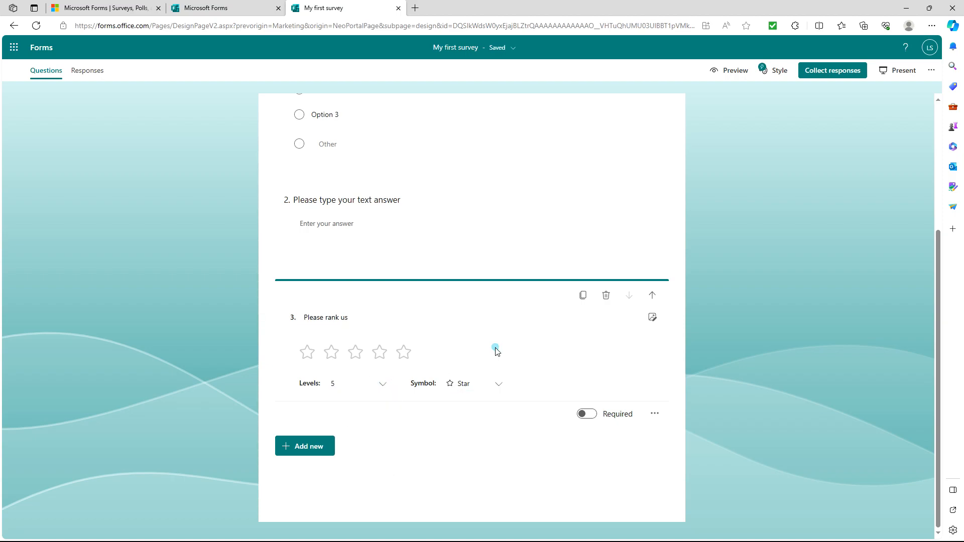
left_click(497, 389)
scroll(456, 467, "down", 3)
scroll(457, 472, "up", 3)
left_click(599, 363)
Add a date question below the rating question reading "What is your preferred date?".
left_click(326, 447)
left_click(474, 451)
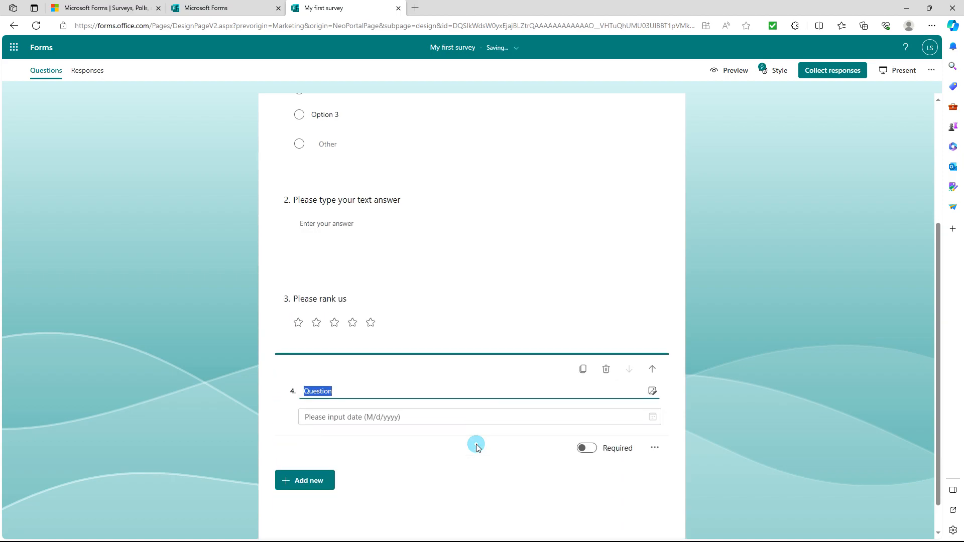
type("W")
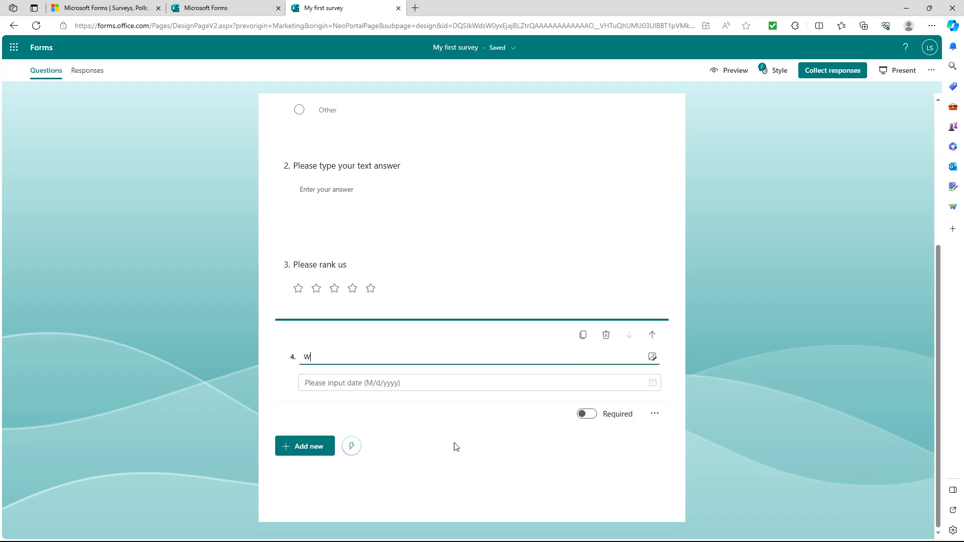
type("hat is your preferred date?")
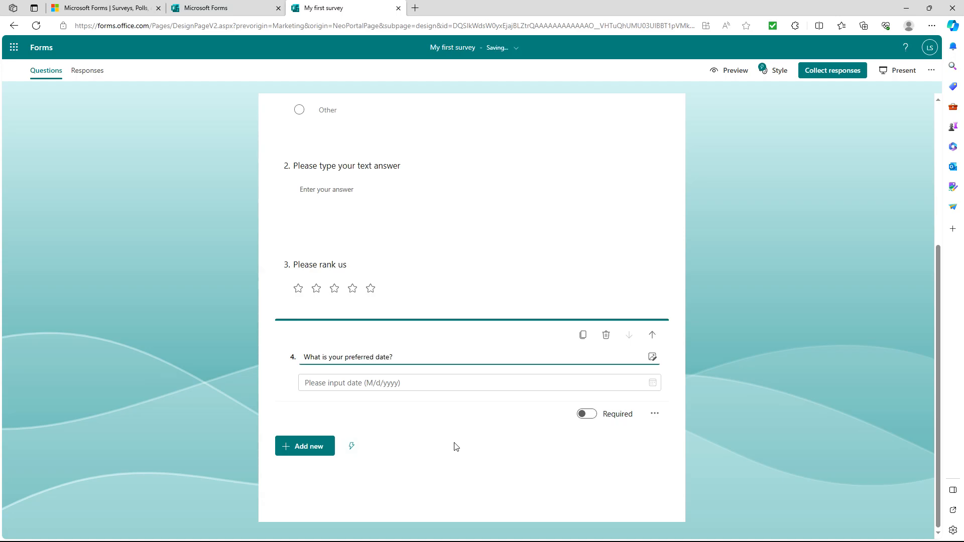
Preview the survey, check the calendar picker of the date question, and return to editing.
left_click(723, 71)
scroll(452, 377, "down", 3)
left_click(367, 368)
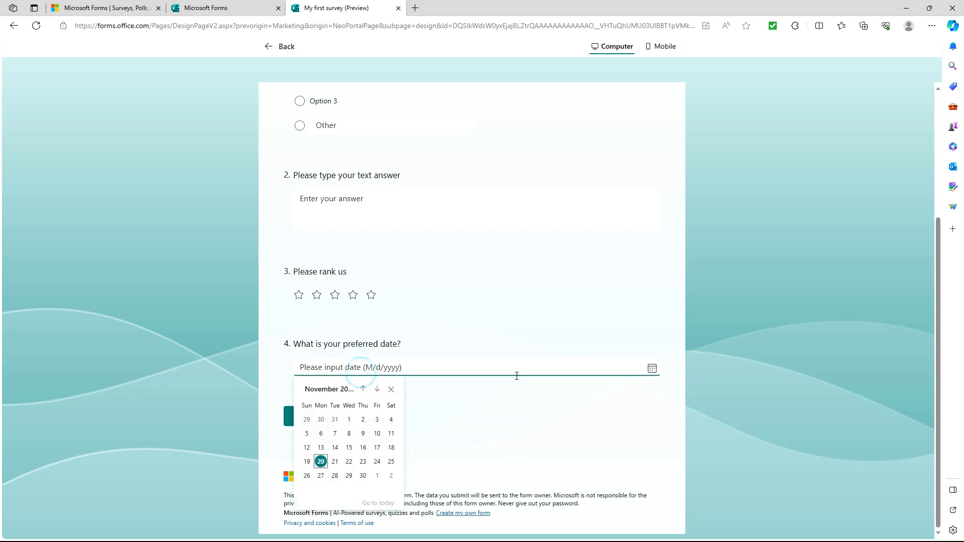
left_click(490, 463)
left_click(283, 47)
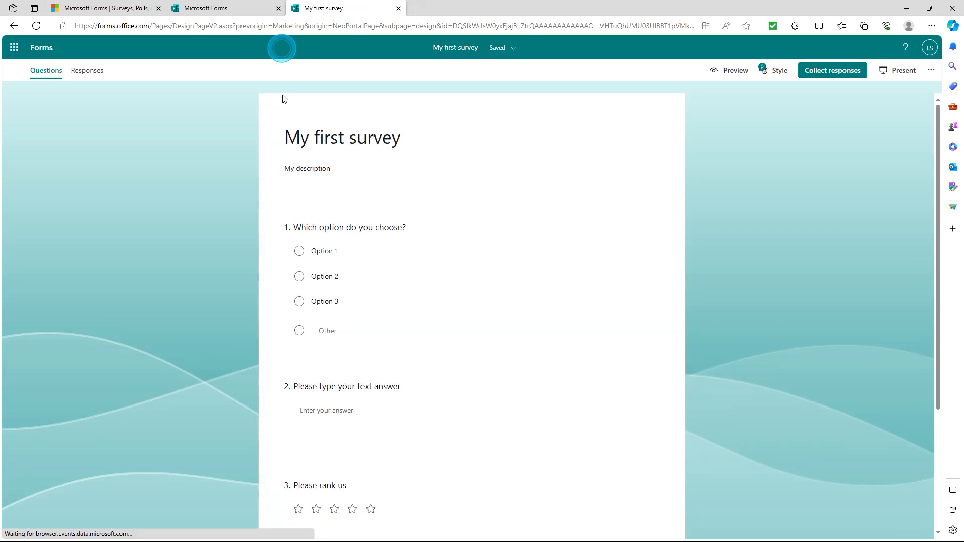
Add a ranking question reading "Please rank all the options in the order of preference" and give it a fourth option.
scroll(452, 301, "down", 3)
left_click(311, 452)
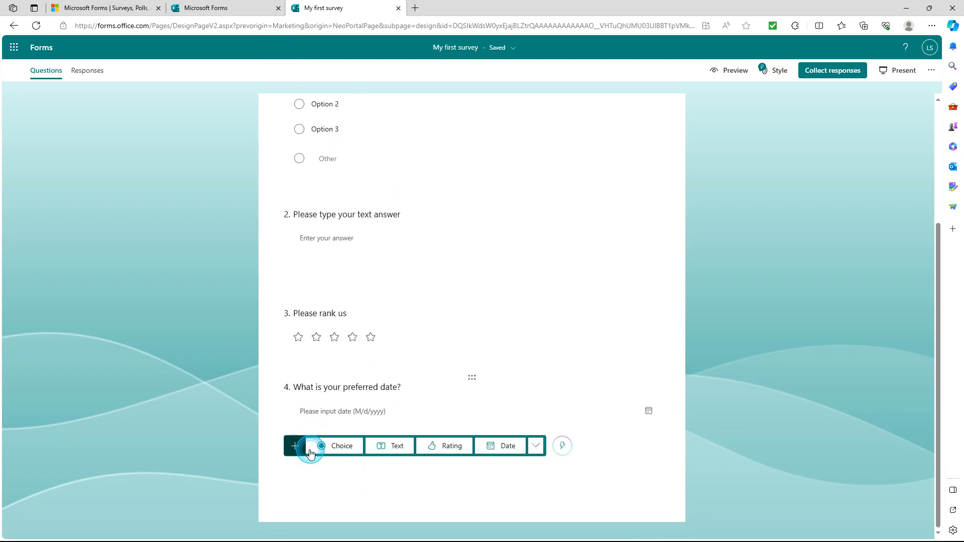
left_click(536, 445)
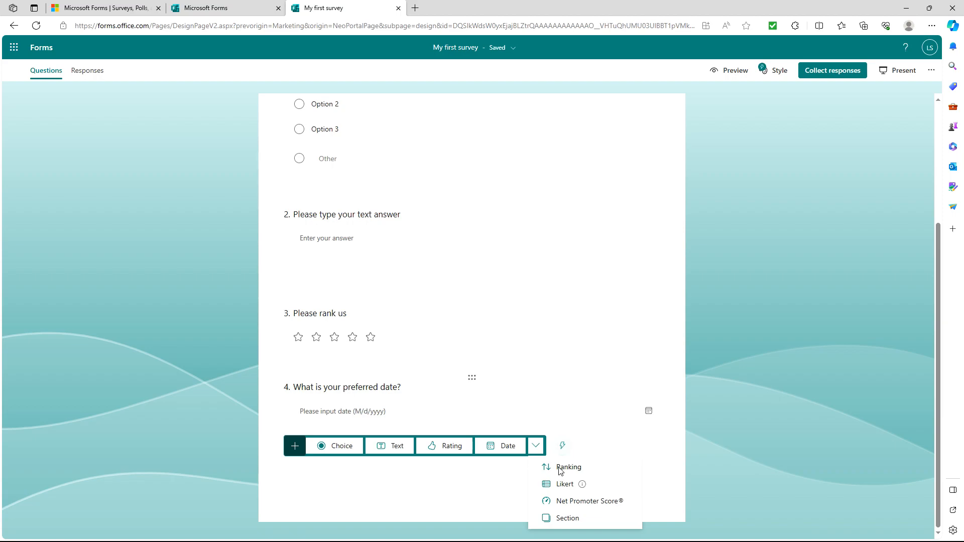
left_click(537, 447)
left_click(538, 448)
left_click(539, 449)
left_click(540, 450)
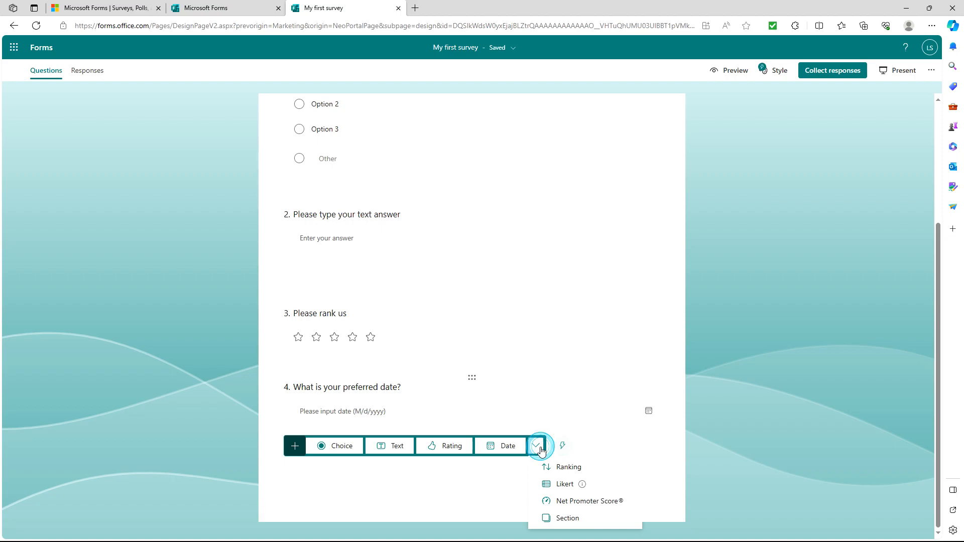
left_click(562, 468)
type("Please")
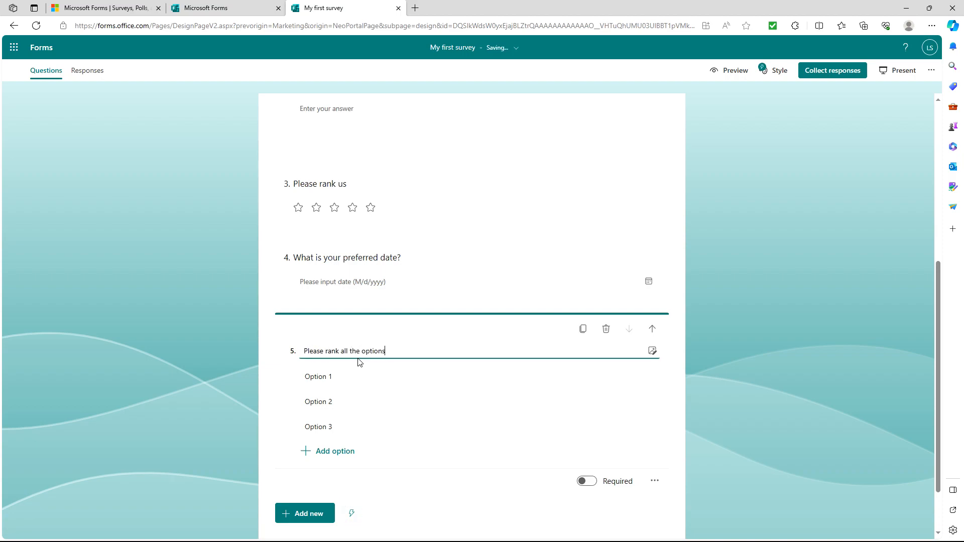
type("rank all the options in the order of preference")
left_click(334, 450)
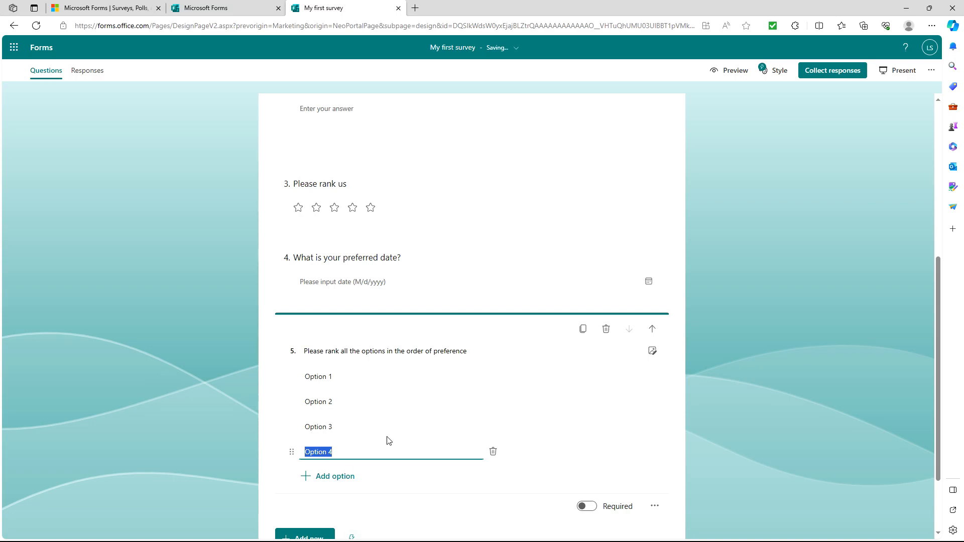
Preview the survey, rank Option 3 first and Option 4 second, give a one-star rating, and return to editing.
left_click(738, 73)
scroll(491, 405, "down", 5)
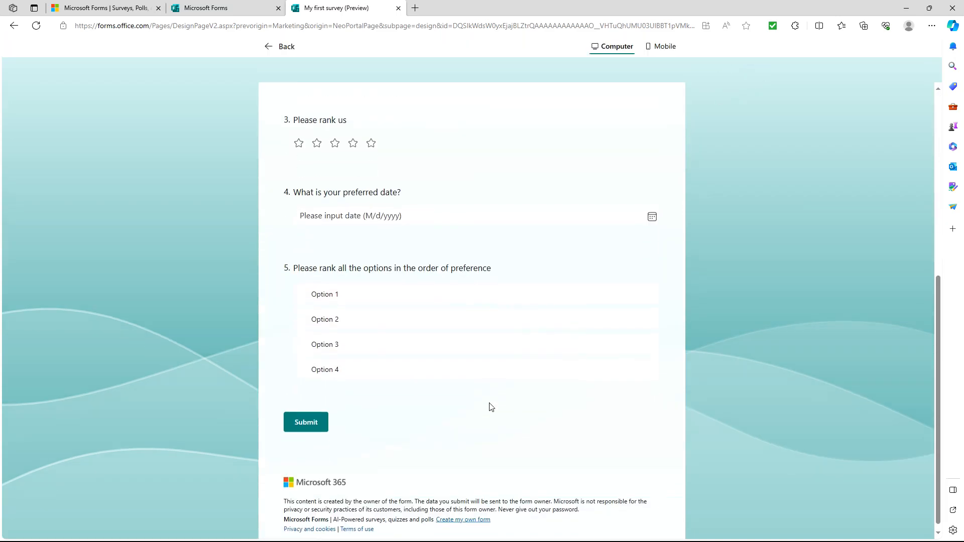
left_click_drag(378, 342, 362, 291)
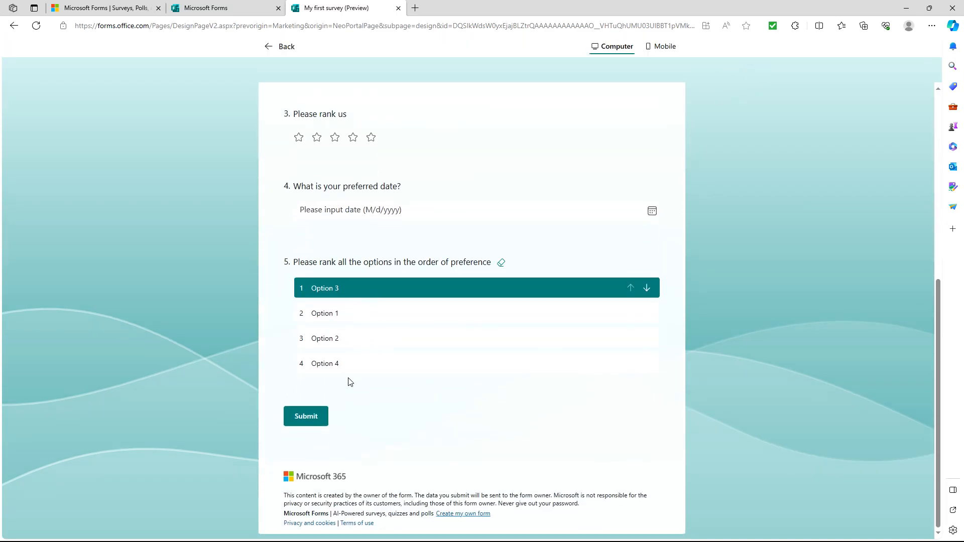
mouse_move(346, 367)
left_mouse_down()
mouse_move(347, 337)
mouse_move(345, 349)
left_mouse_up()
left_click(299, 138)
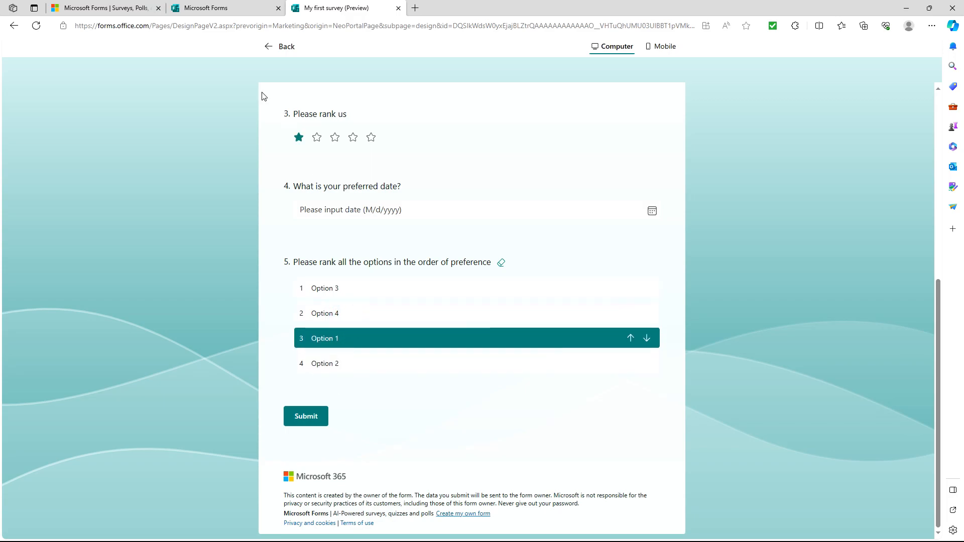
left_click(281, 48)
Add a Likert question below the ranking question reading "Please rank all the statements below".
scroll(372, 411, "down", 6)
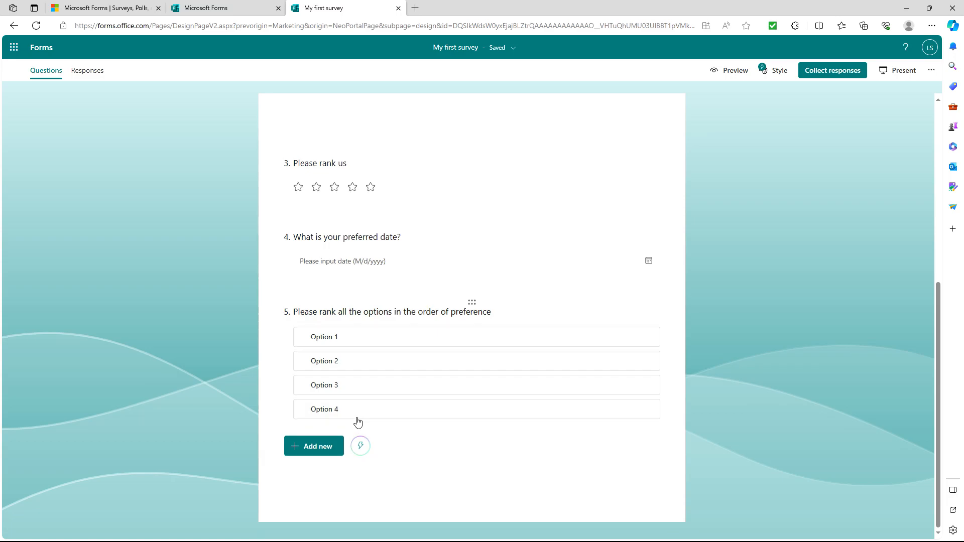
left_click(319, 455)
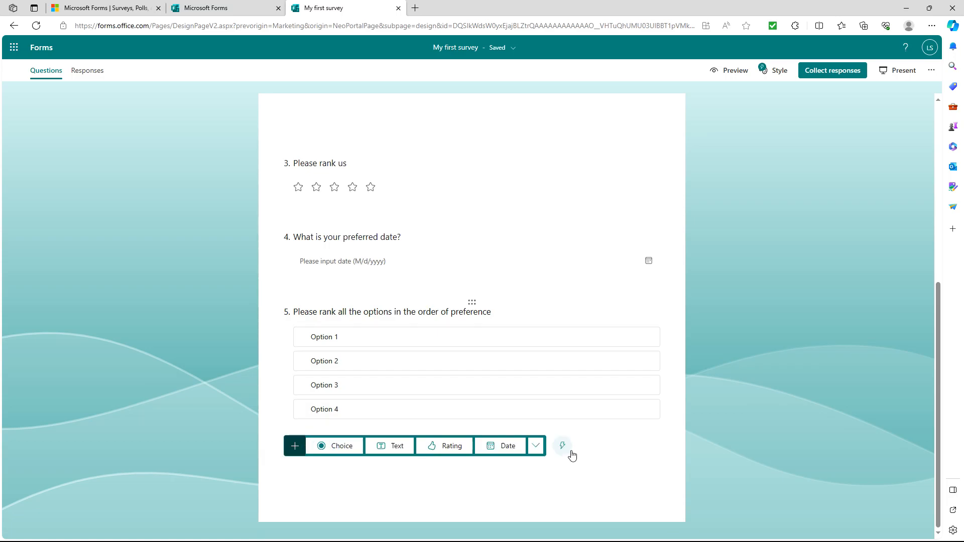
left_click(538, 449)
left_click(548, 485)
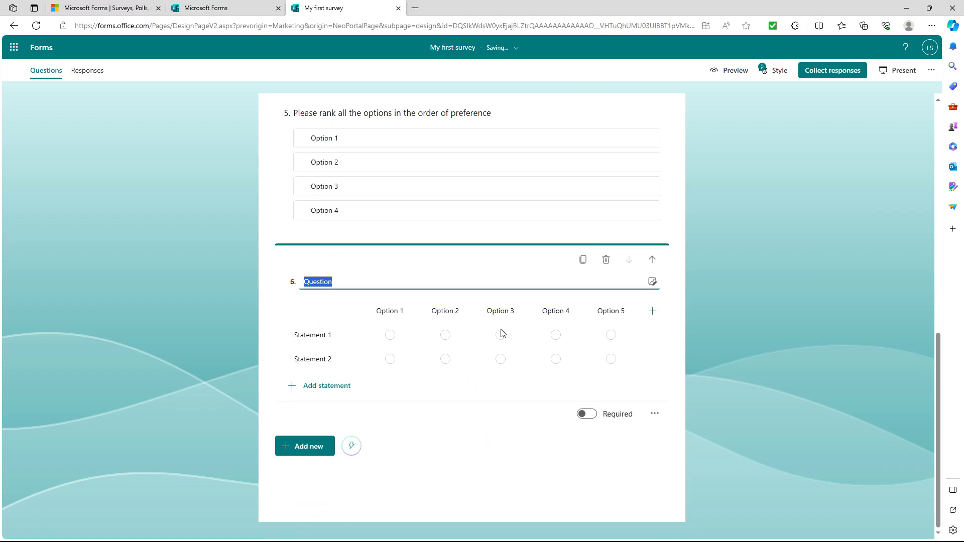
type("Please rank all the statements below")
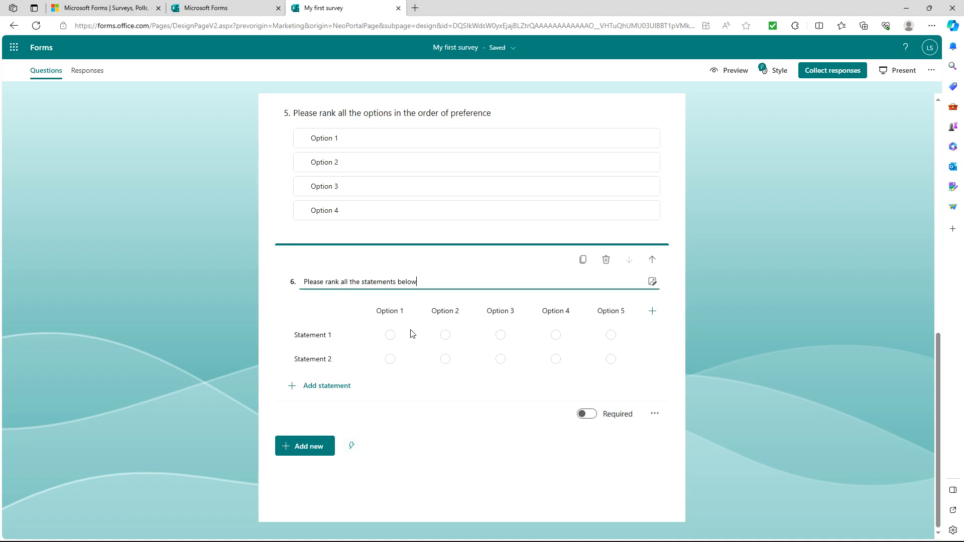
Add a third statement to the Likert question, and try out adding a sixth option before removing it again.
left_click(333, 386)
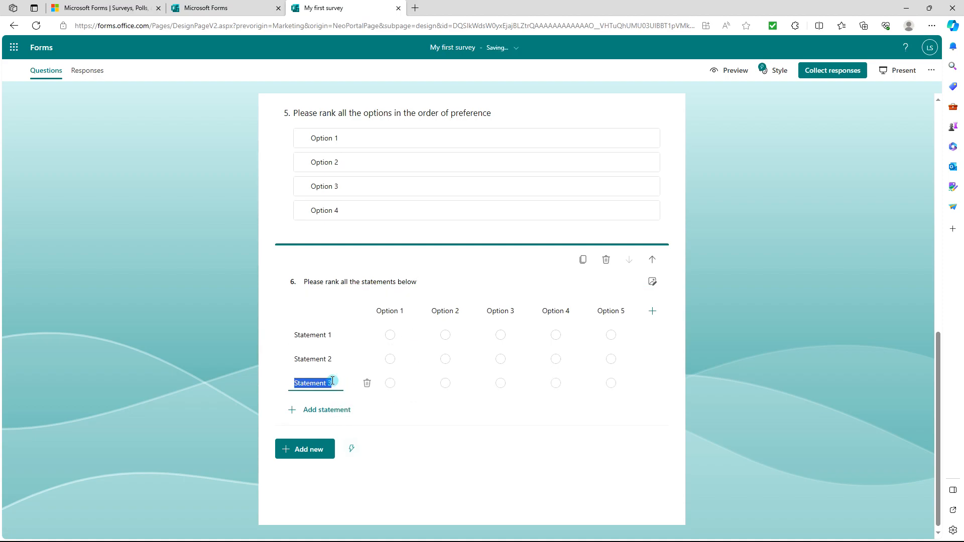
left_click(654, 314)
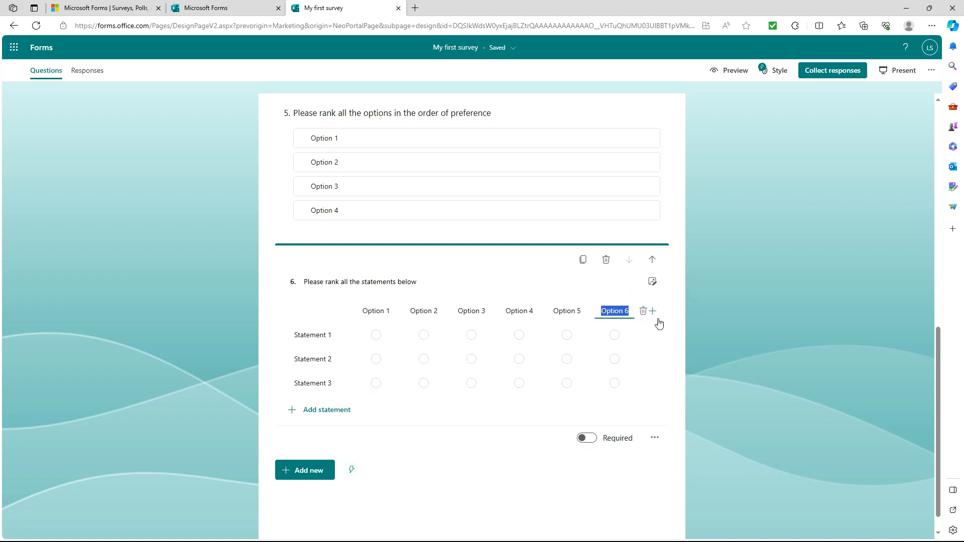
left_click(638, 307)
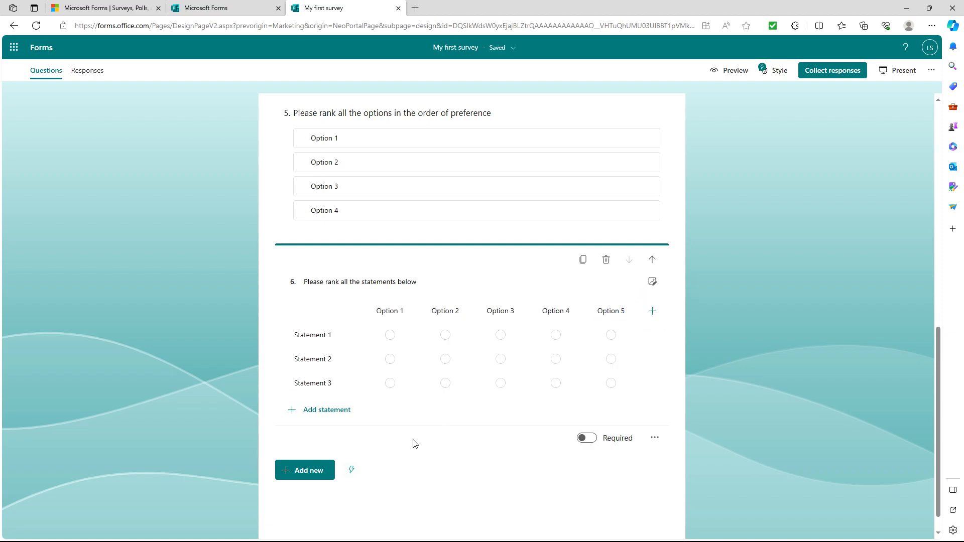
Test the Likert question in the preview with Option 1, Option 2 and Option 5 for statements 1 to 3, and return to editing.
left_click(729, 70)
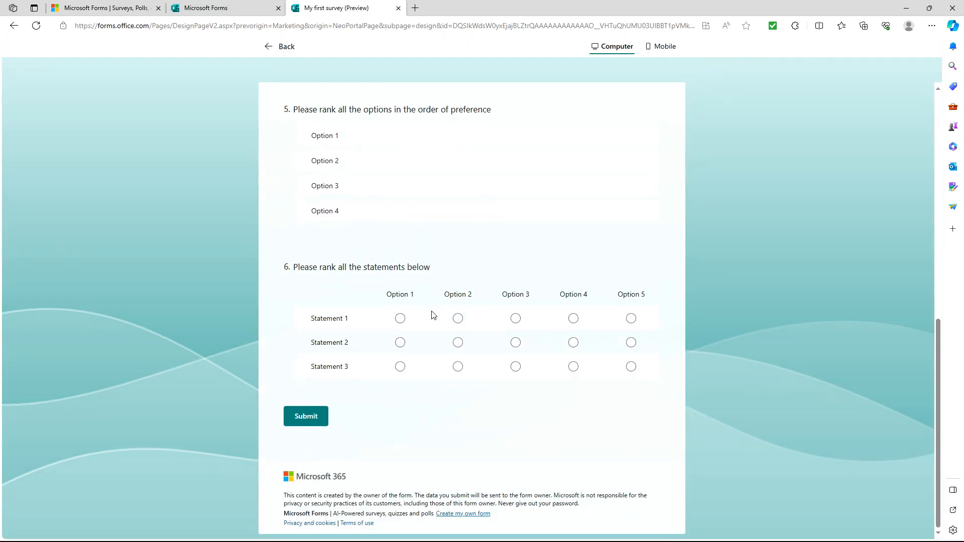
left_click(400, 319)
left_click(457, 344)
left_click(631, 367)
left_click(289, 48)
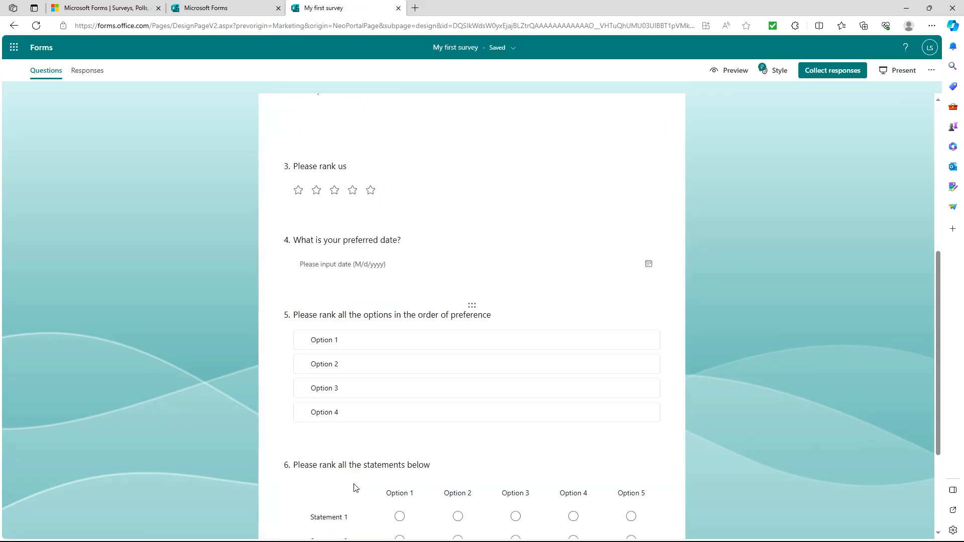
Add a Net Promoter Score question below the Likert question.
left_click(327, 446)
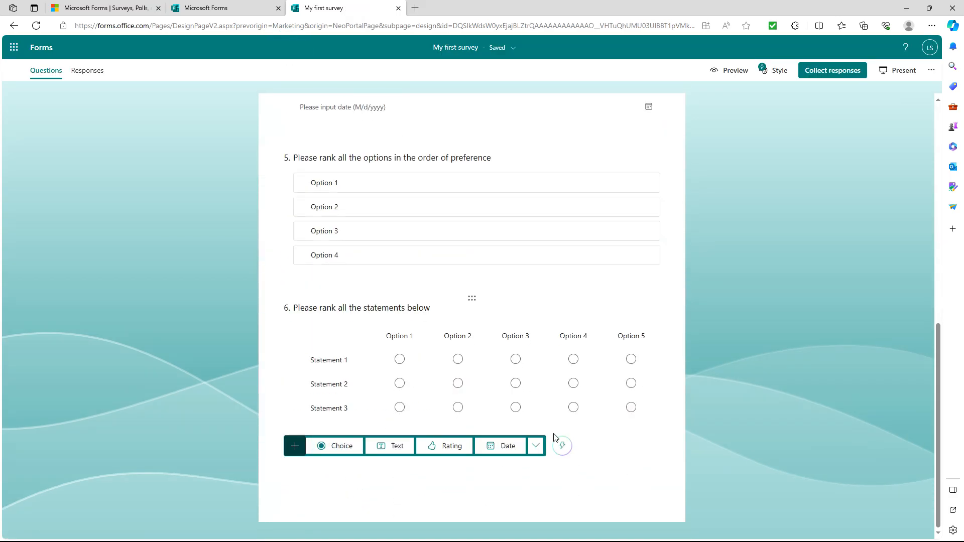
left_click(535, 446)
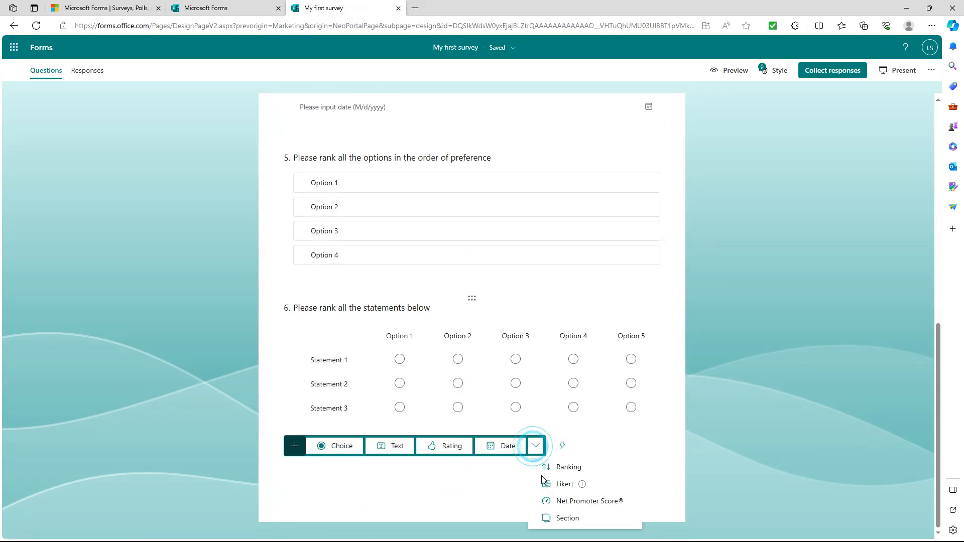
left_click(558, 501)
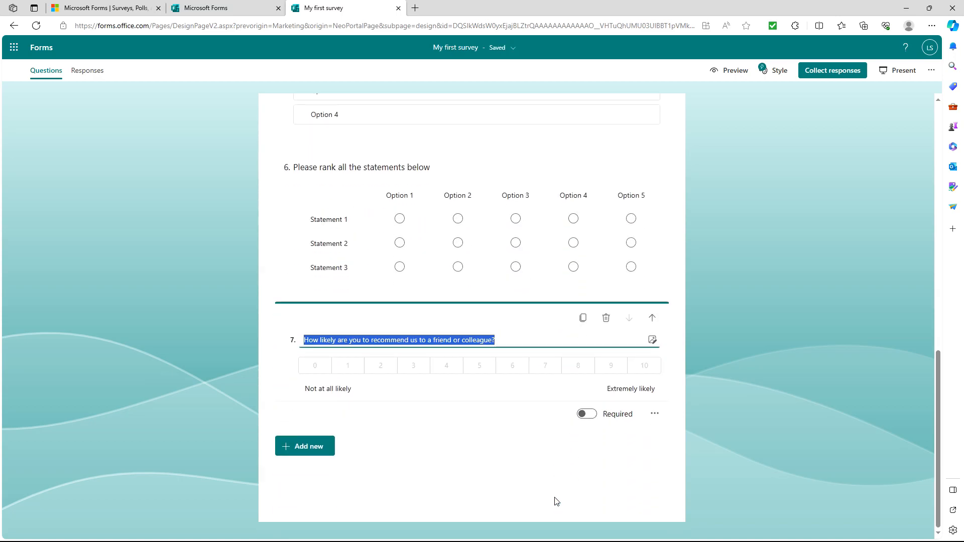
Examine the editable end labels of the Net Promoter Score question, opening the low-end label for editing and leaving its text as is.
left_click(472, 395)
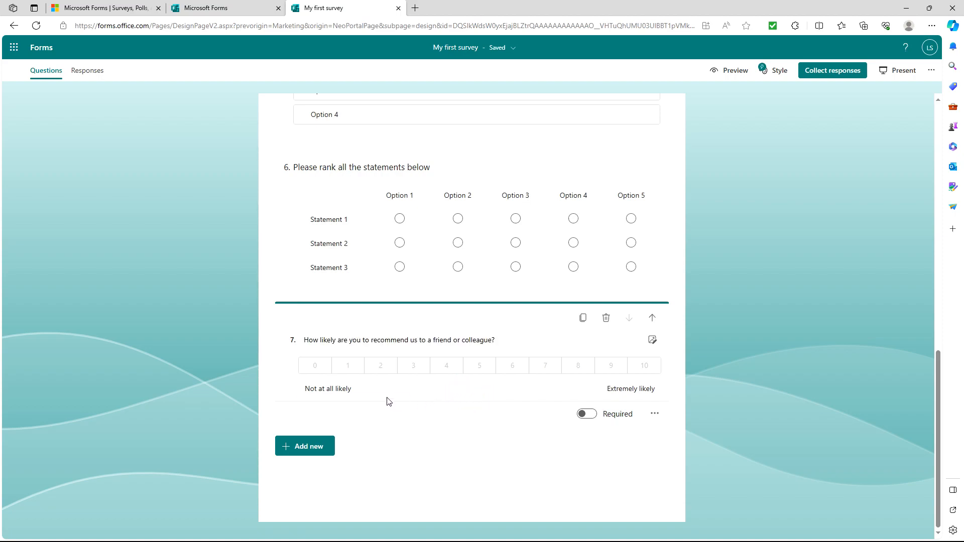
left_click(584, 390)
left_click(372, 382)
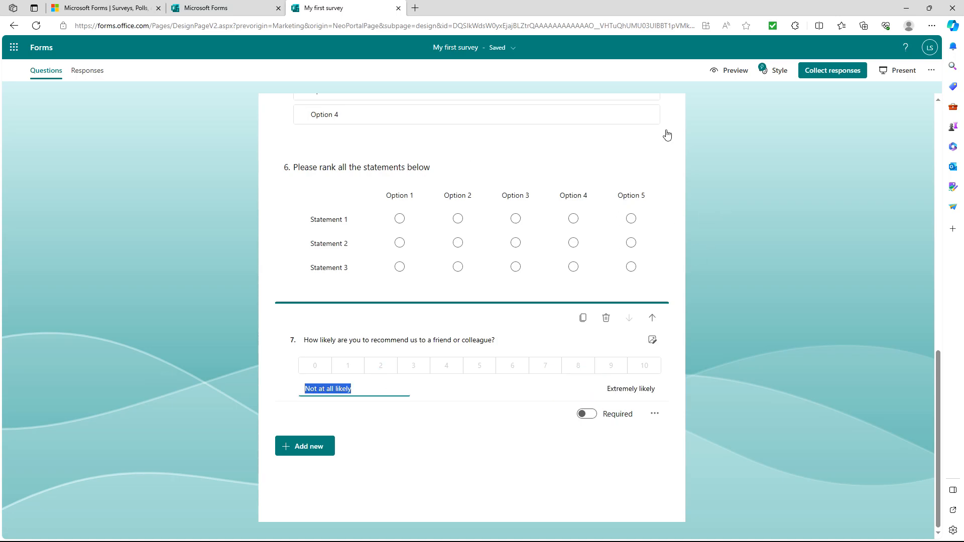
left_click(759, 172)
Preview the whole survey in the computer and mobile layouts, and return to editing.
left_click(728, 69)
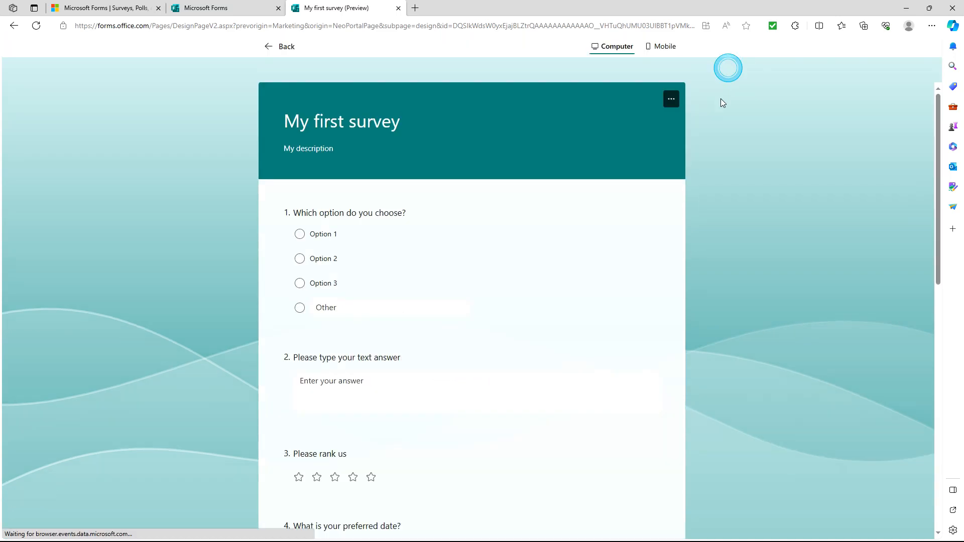
scroll(363, 183, "down", 5)
scroll(358, 291, "up", 5)
left_click(666, 46)
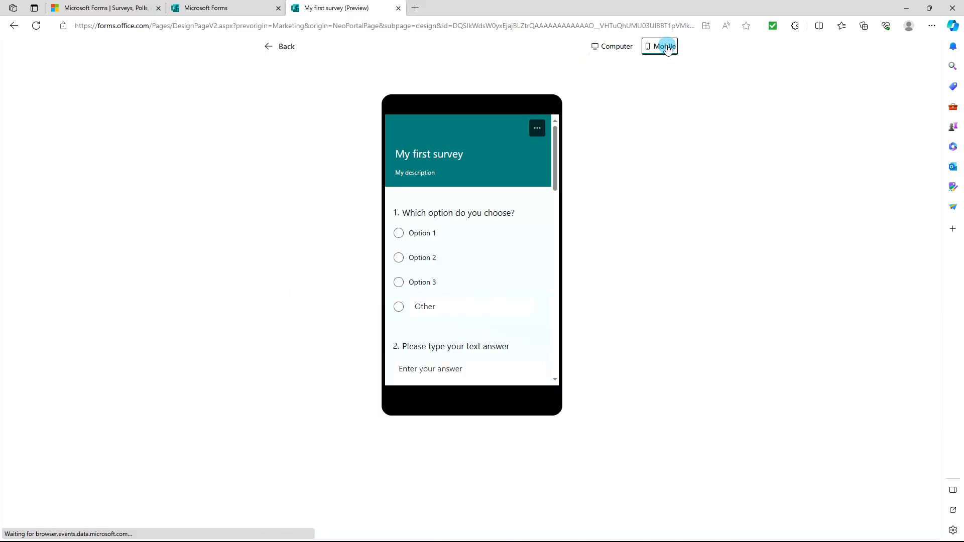
scroll(456, 275, "down", 5)
scroll(456, 301, "up", 5)
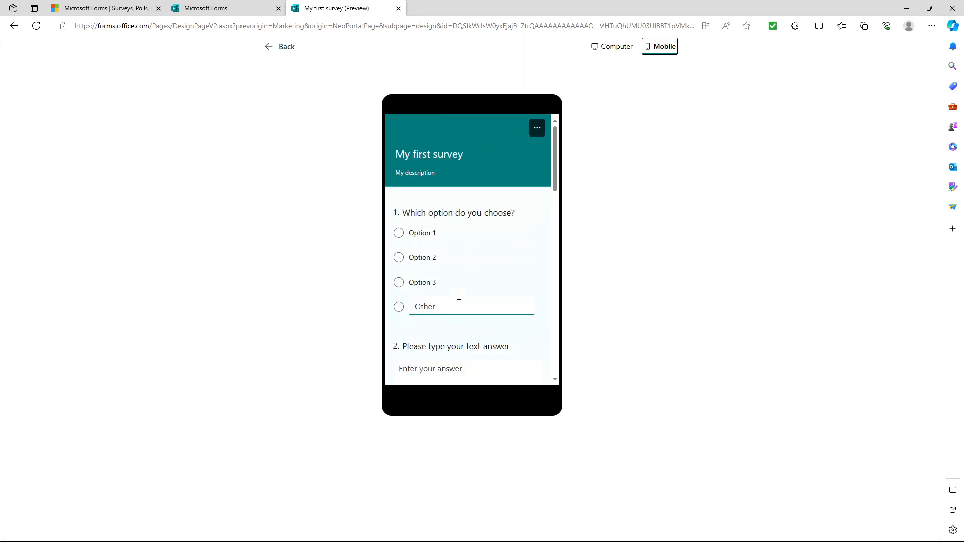
left_click(284, 46)
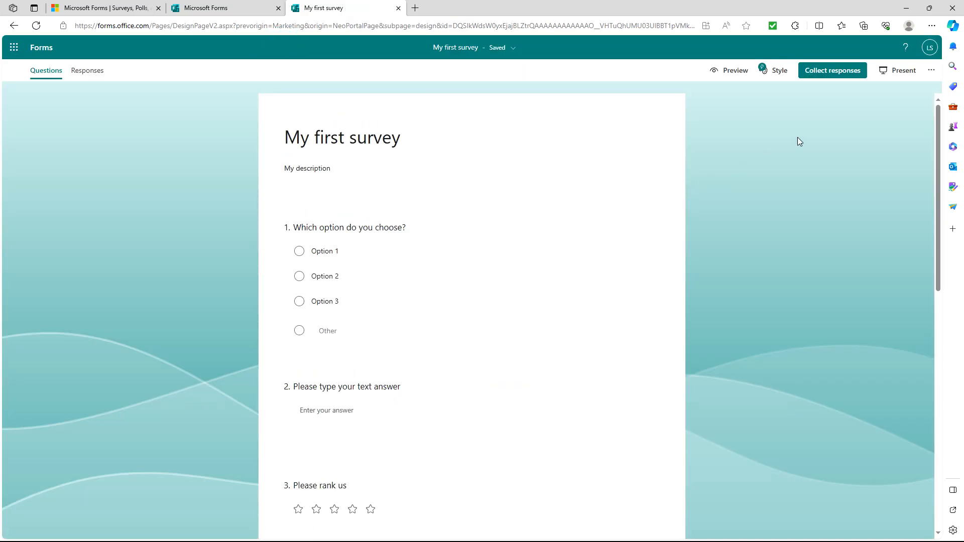
Copy the survey's response link, and review the email invitation, QR code, embed code, Facebook and Twitter sharing options.
left_click(849, 69)
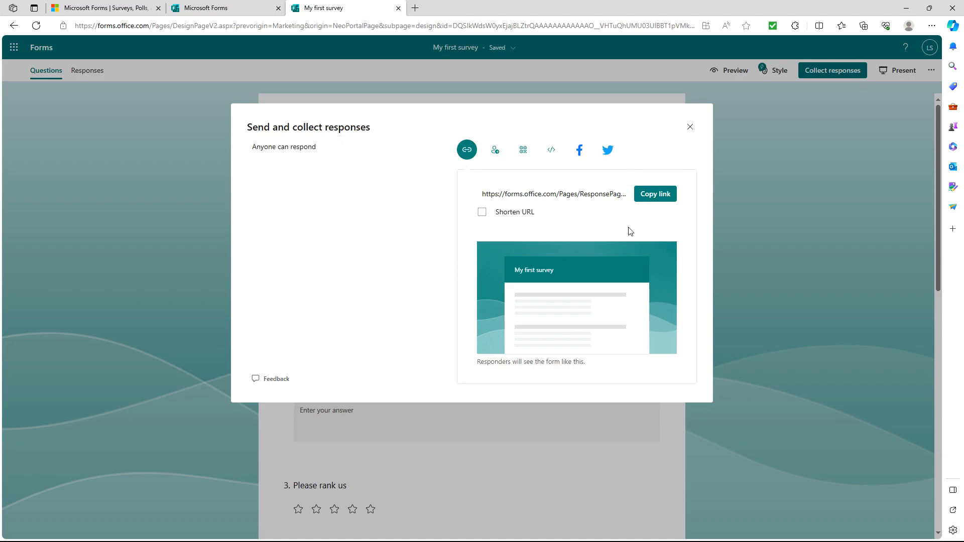
left_click(649, 196)
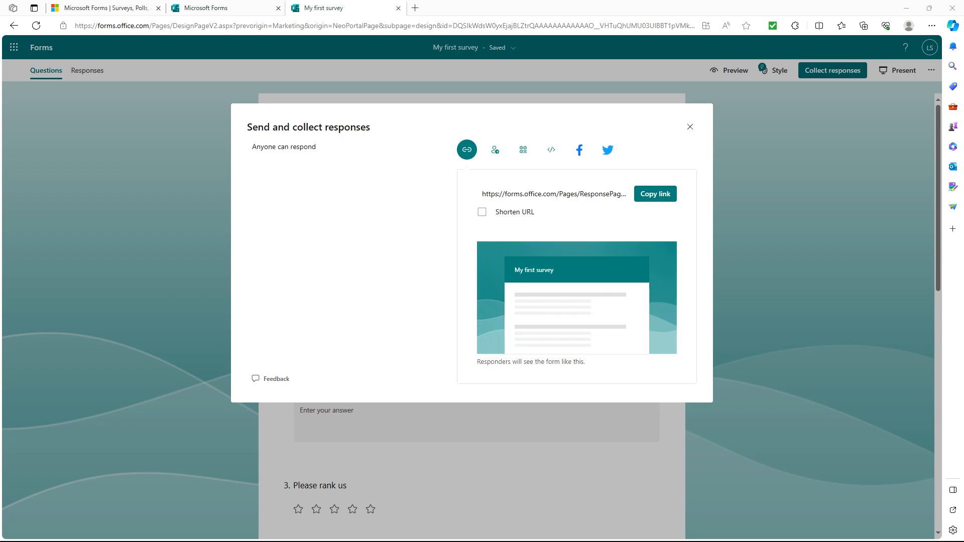
left_click(495, 150)
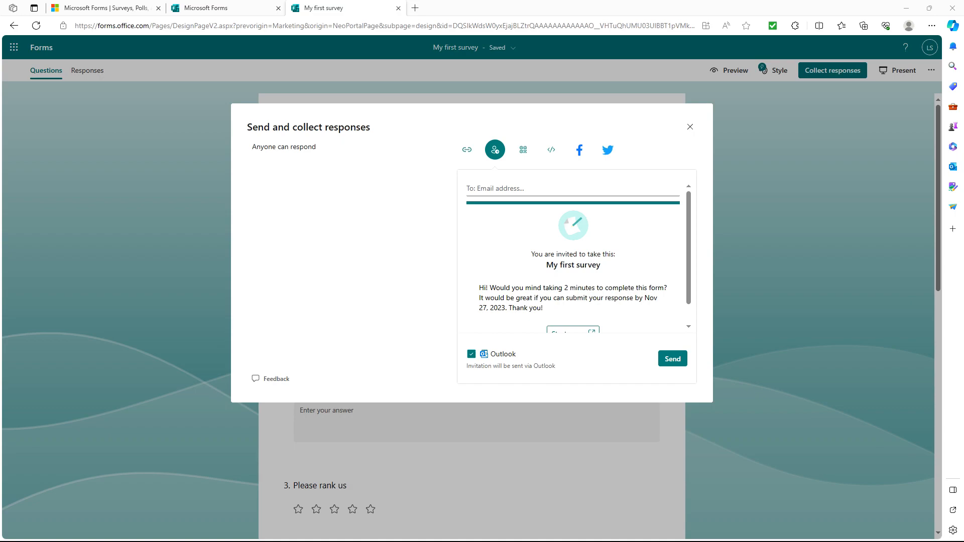
left_click(524, 151)
left_click(550, 150)
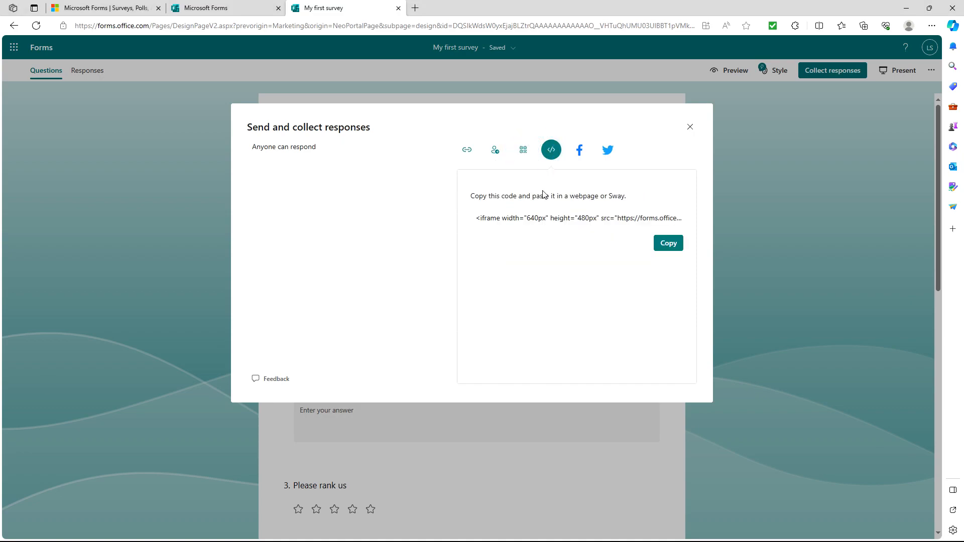
left_click(584, 153)
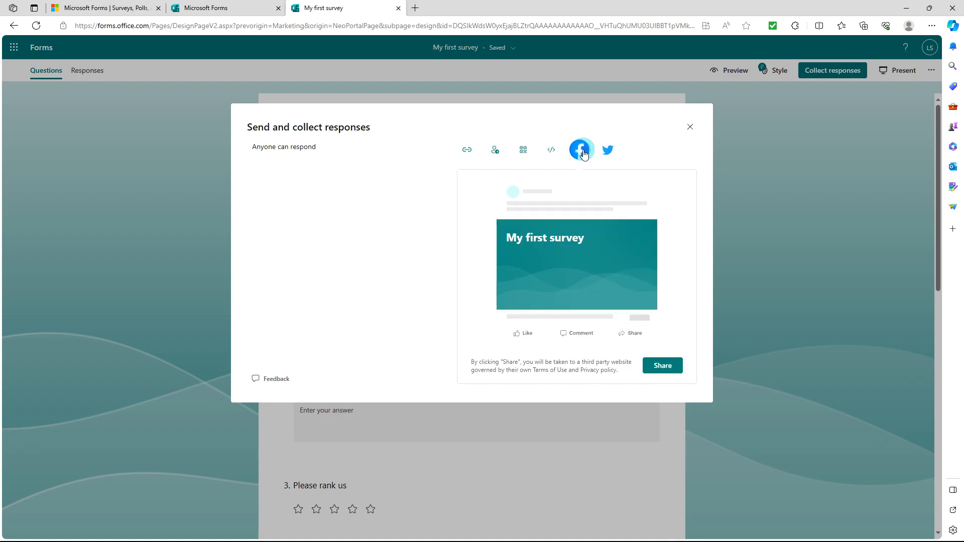
left_click(608, 150)
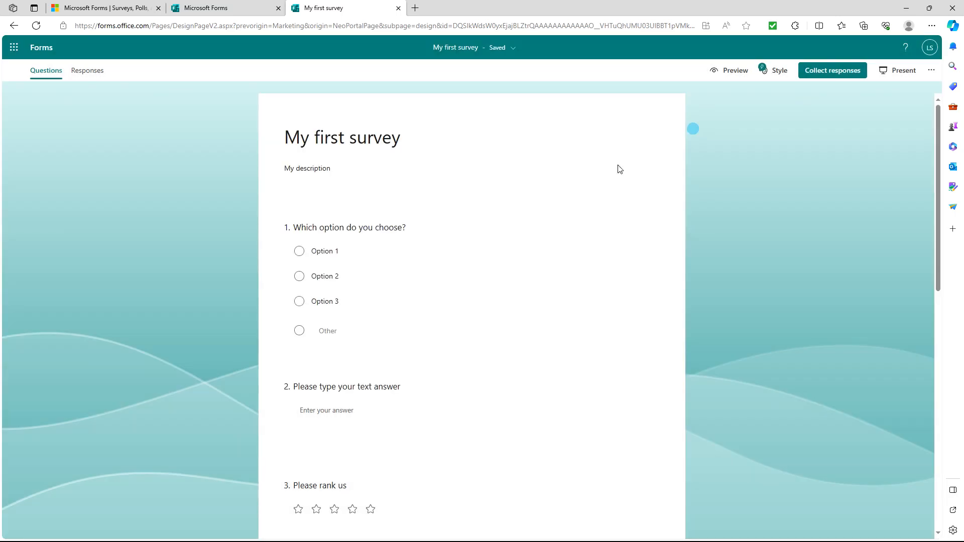
left_click(690, 127)
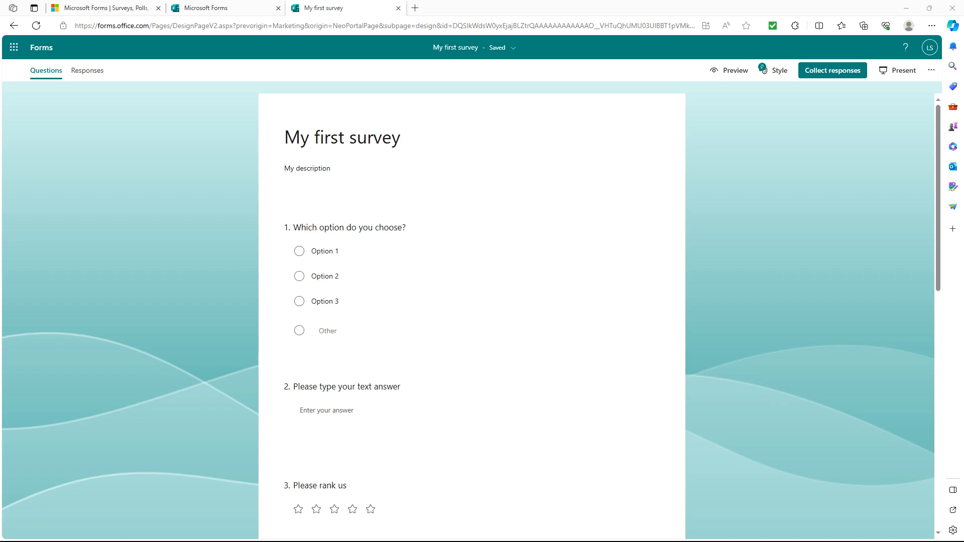
Review the survey's response summary, from the overall figures through the results of each question.
left_click(88, 70)
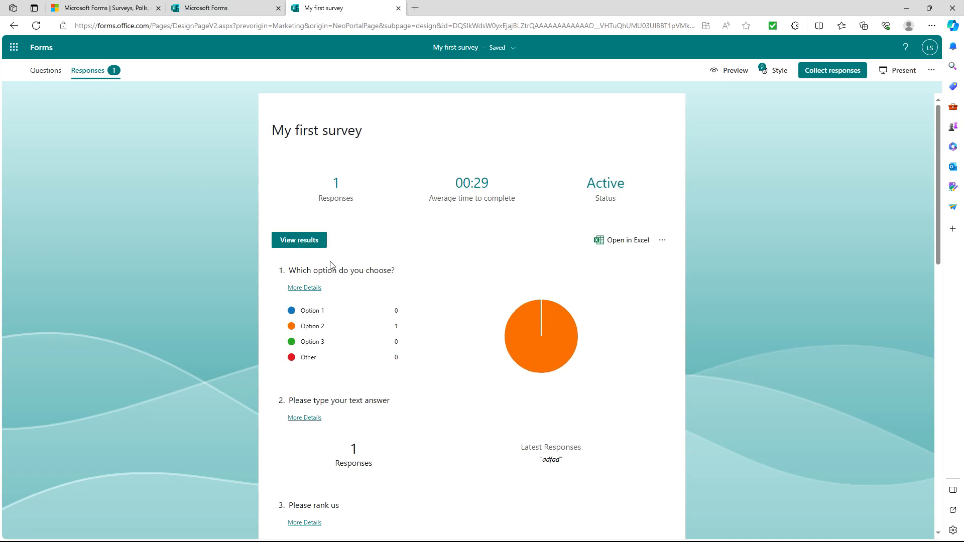
scroll(338, 291, "down", 1)
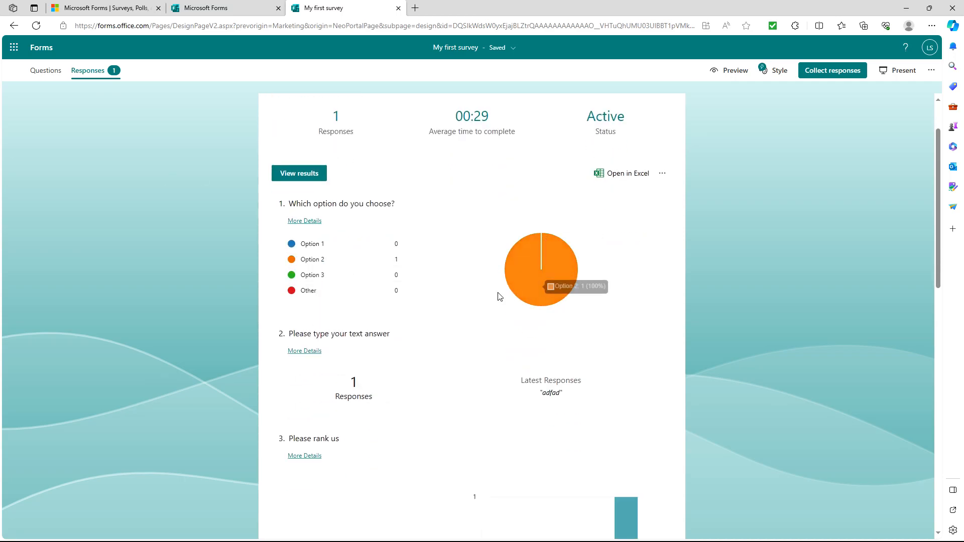
scroll(502, 281, "down", 2)
scroll(444, 317, "down", 5)
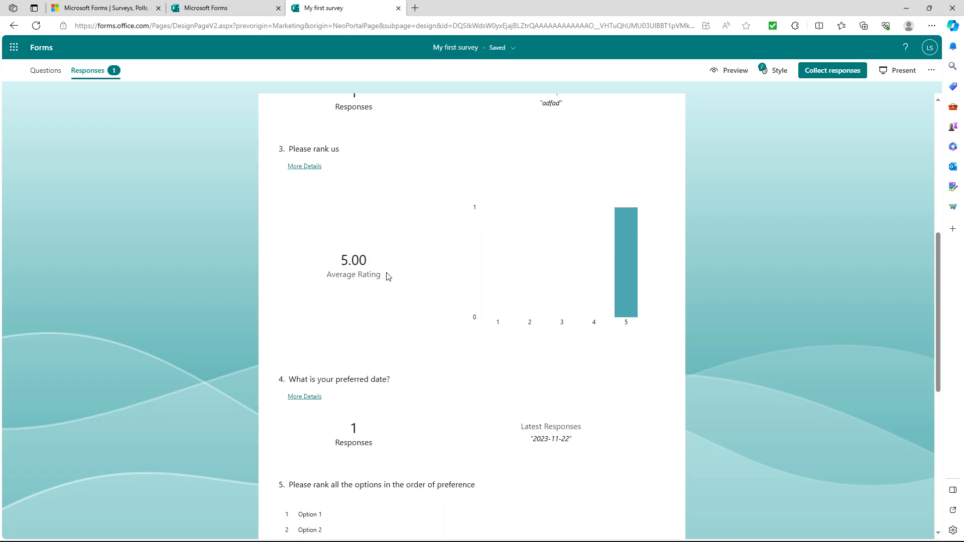
scroll(330, 355, "down", 3)
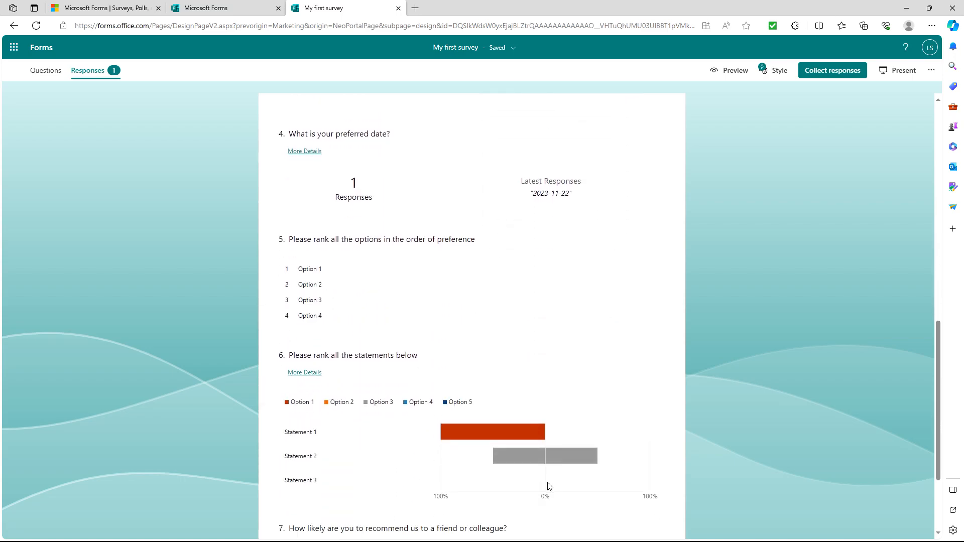
scroll(540, 402, "up", 6)
scroll(539, 380, "up", 5)
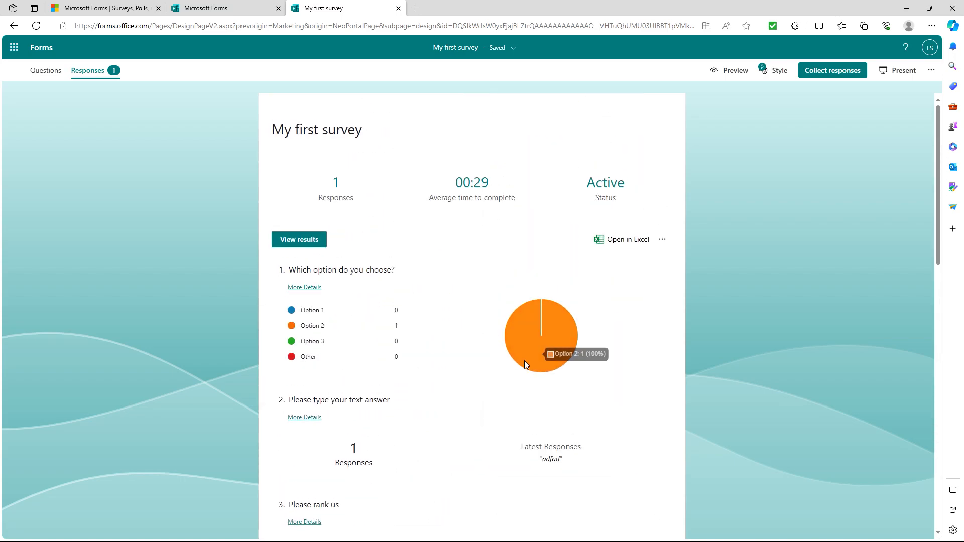
Export the survey responses to an Excel workbook and dismiss the downloads list.
left_click(625, 241)
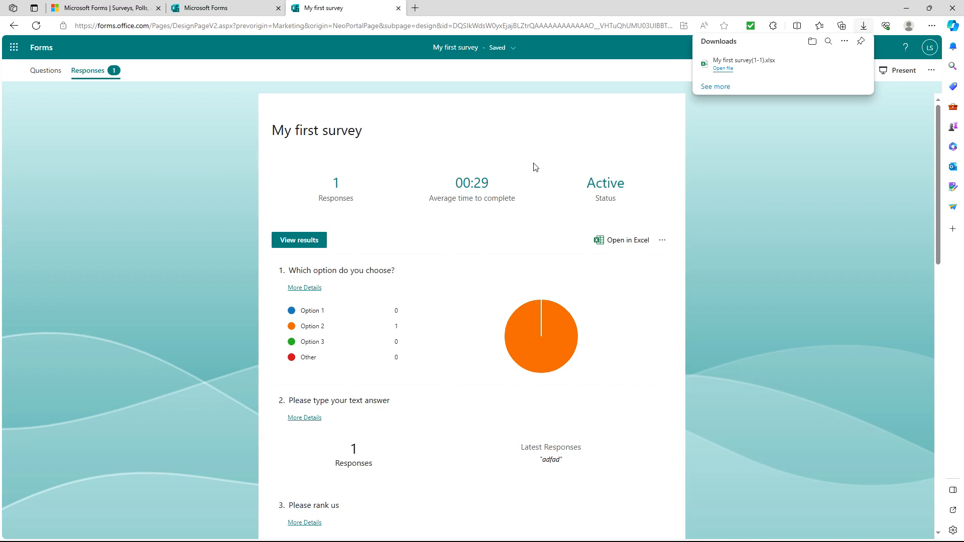
left_click(184, 185)
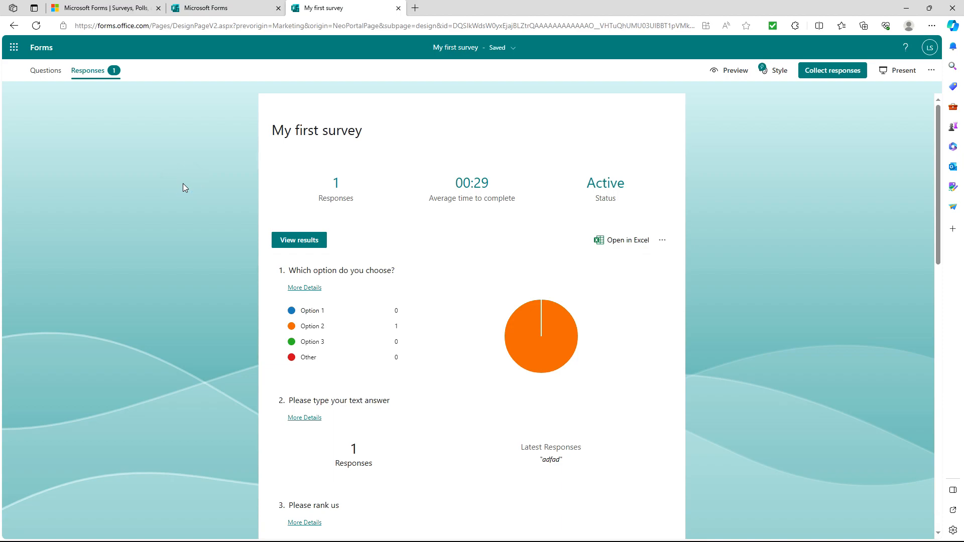